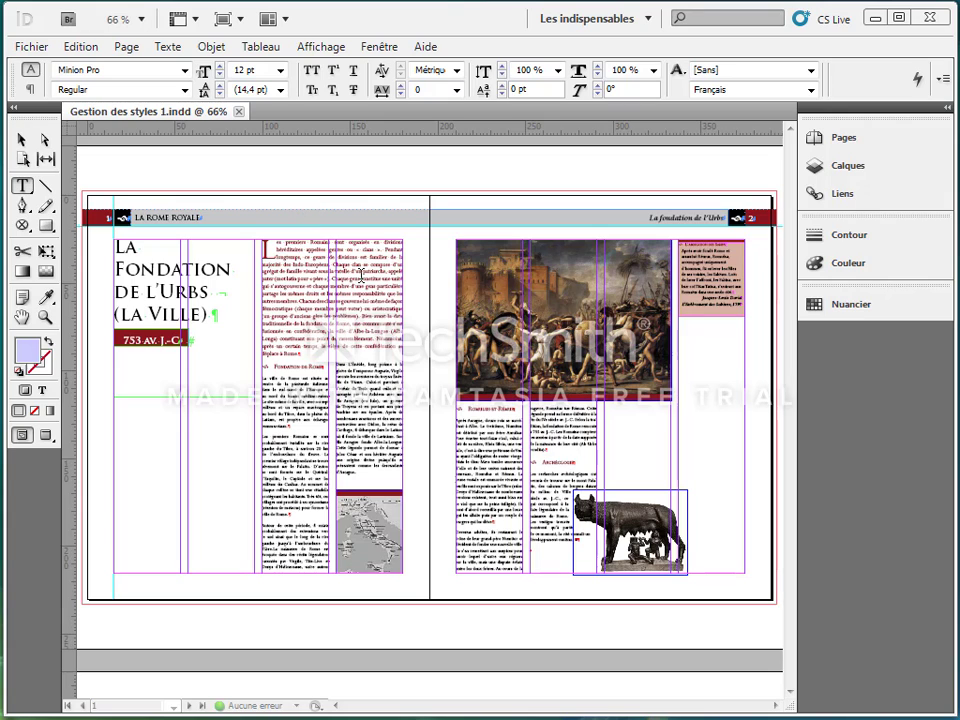
# Step: Set the word "gentes" in the red introductory paragraph to the Bold Italic font style
pyautogui.click(45, 317)
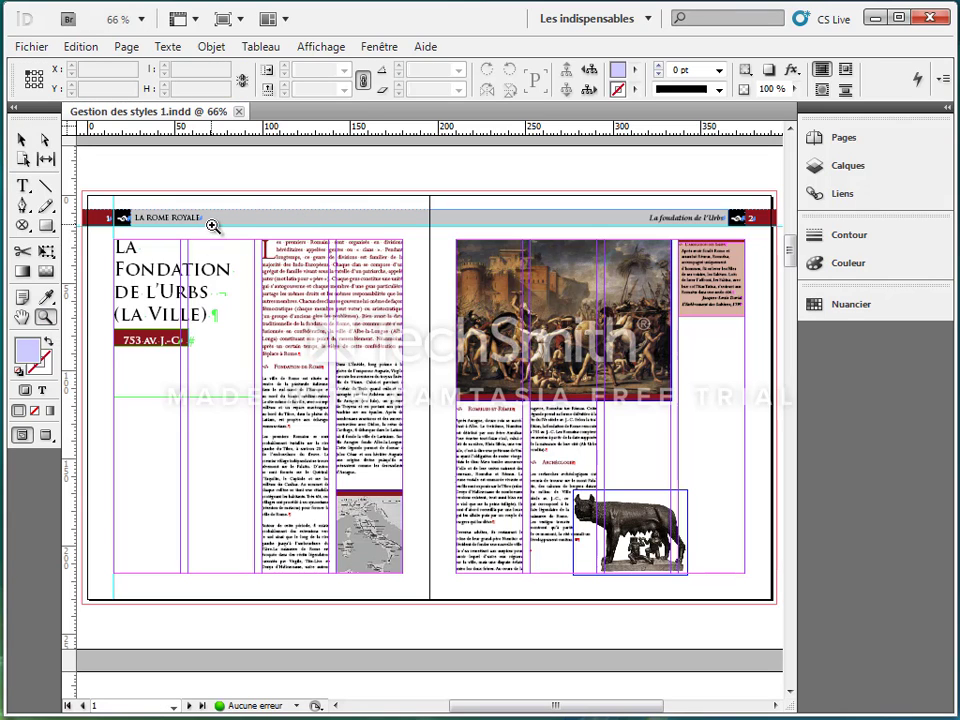
pyautogui.moveTo(229, 215); pyautogui.dragTo(306, 304)
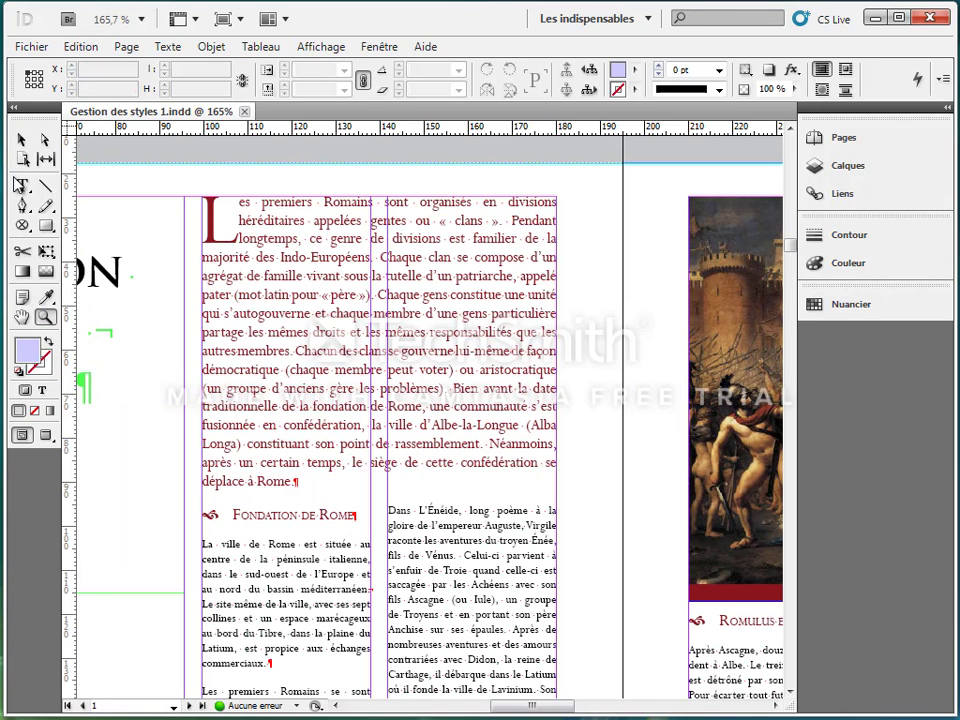
pyautogui.click(23, 188)
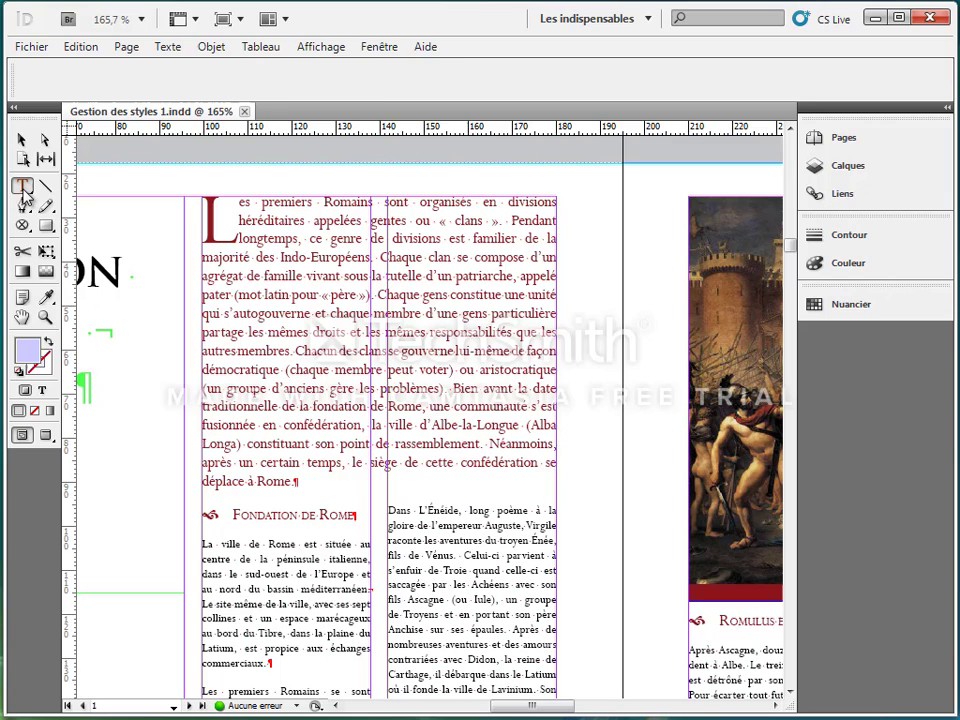
pyautogui.click(381, 221)
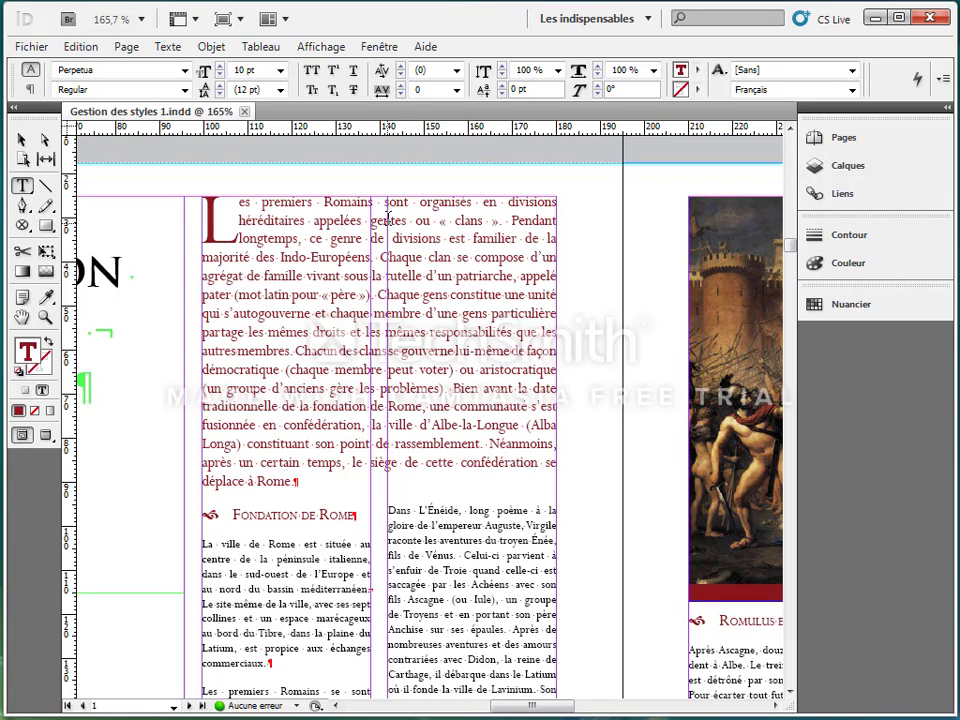
pyautogui.doubleClick(385, 217)
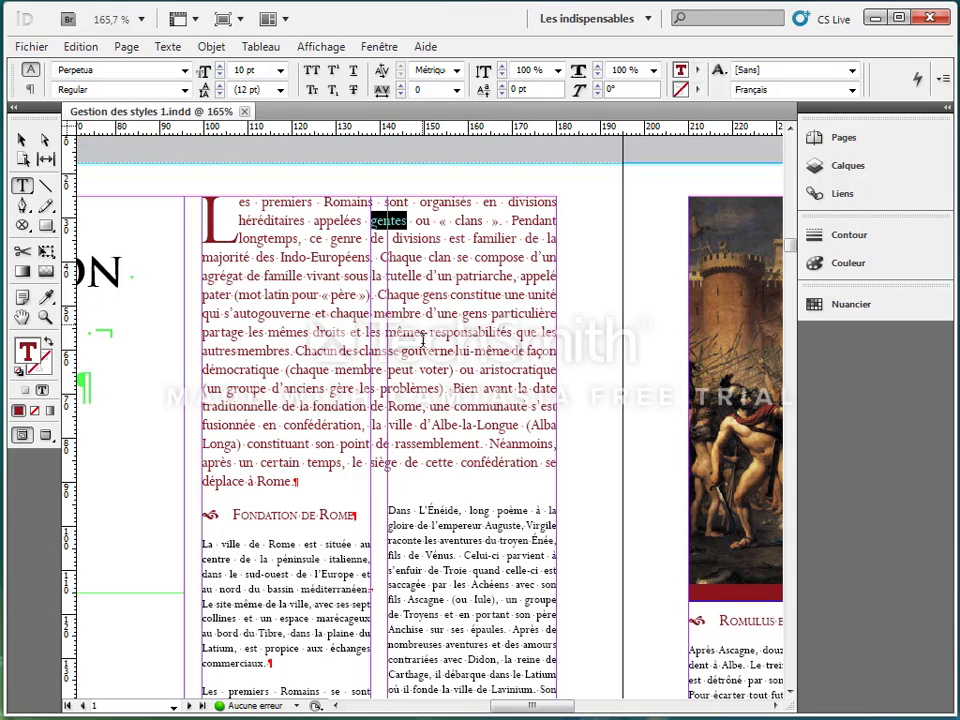
pyautogui.click(184, 90)
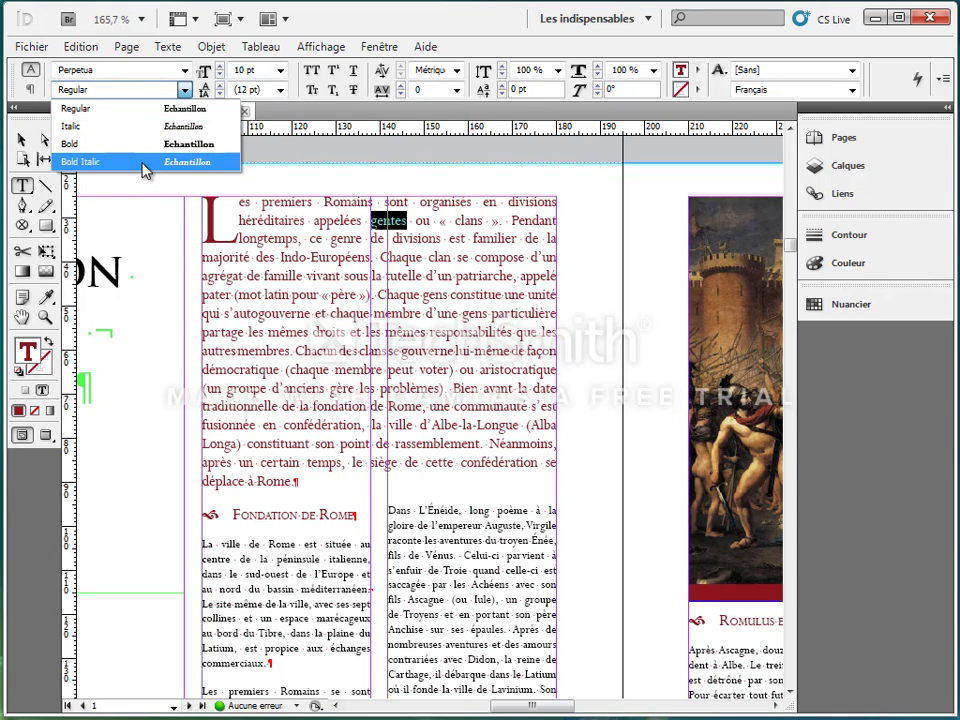
pyautogui.click(144, 171)
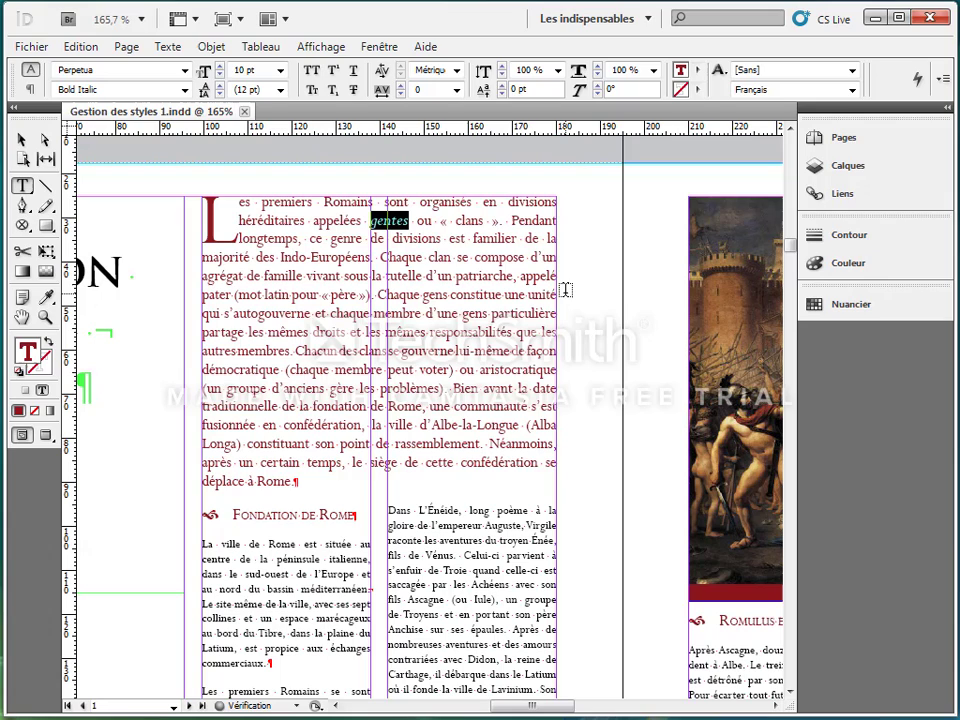
# Step: Colour the selected word "gentes" light blue in CMJN mode, with C 62, M 7, J 0 and N 0
pyautogui.click(843, 265)
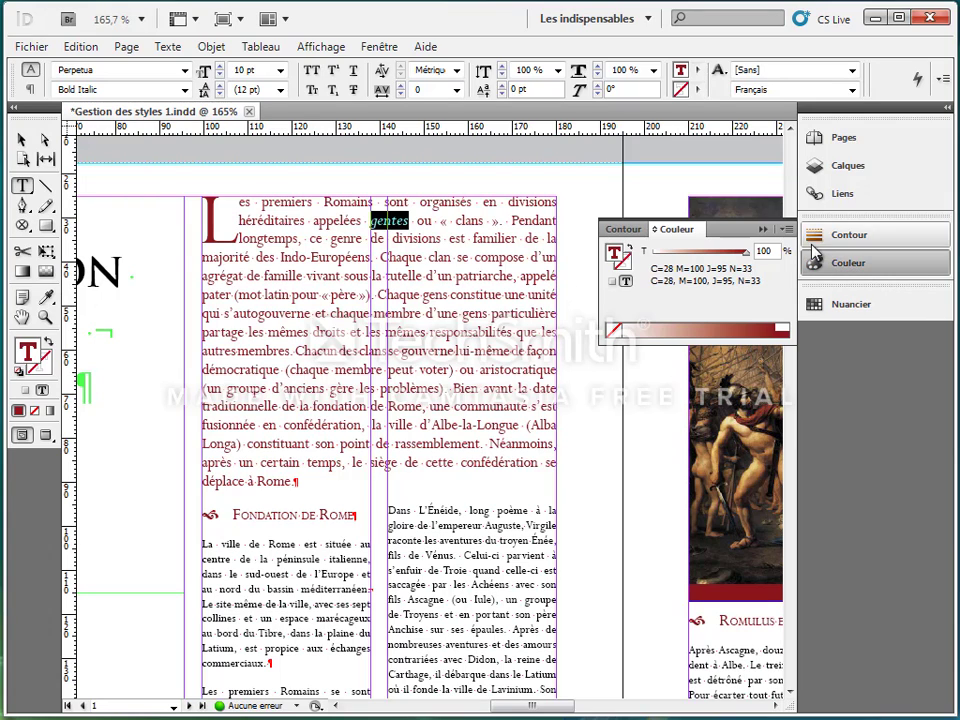
pyautogui.click(788, 234)
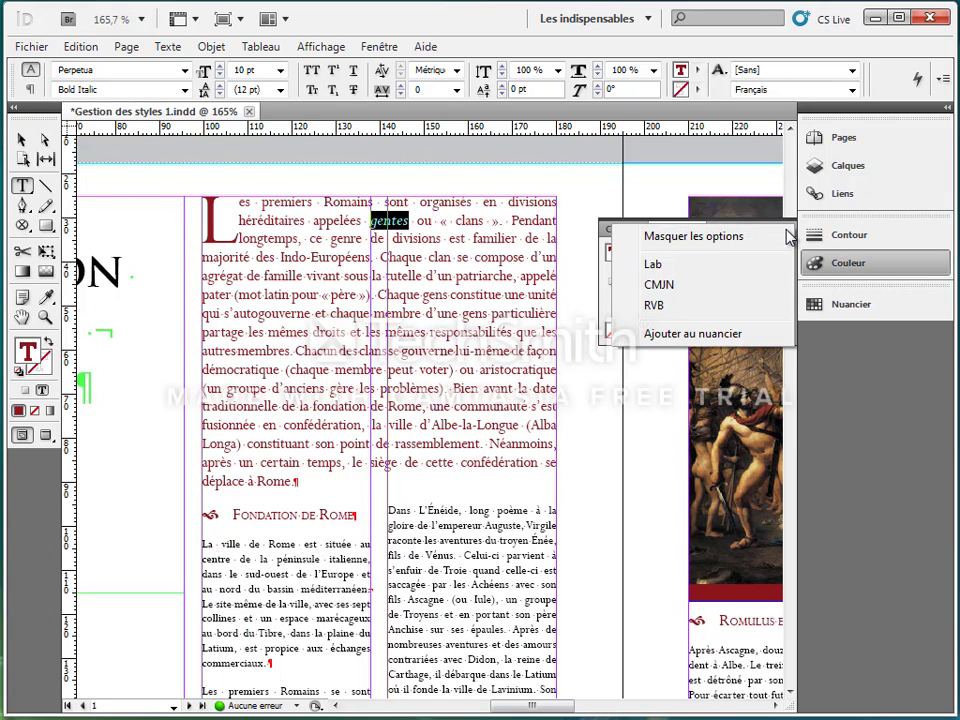
pyautogui.click(672, 284)
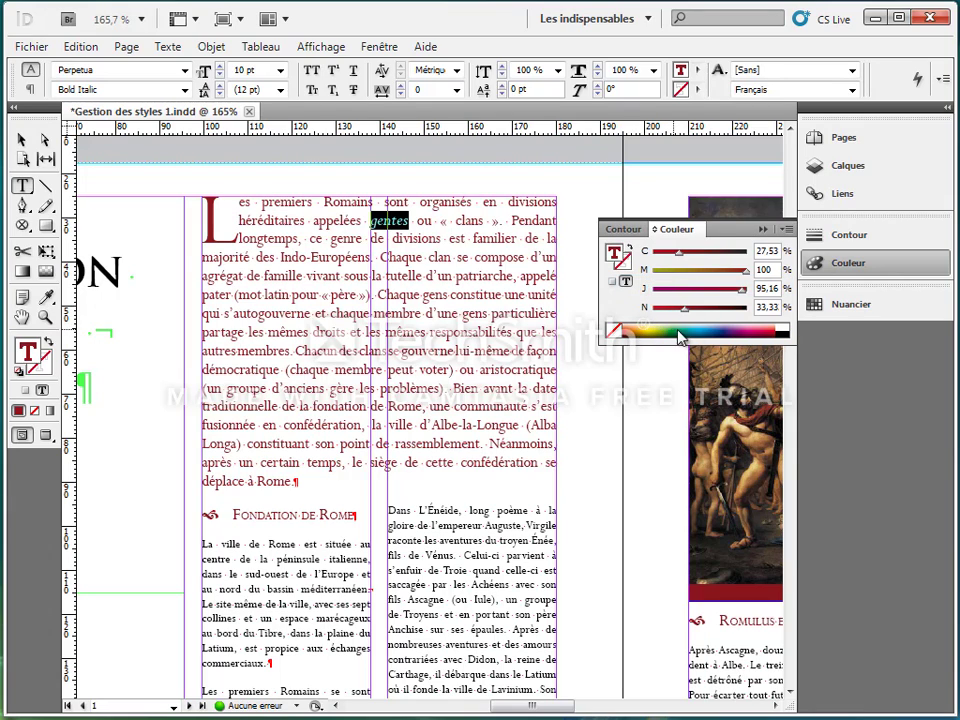
pyautogui.click(630, 331)
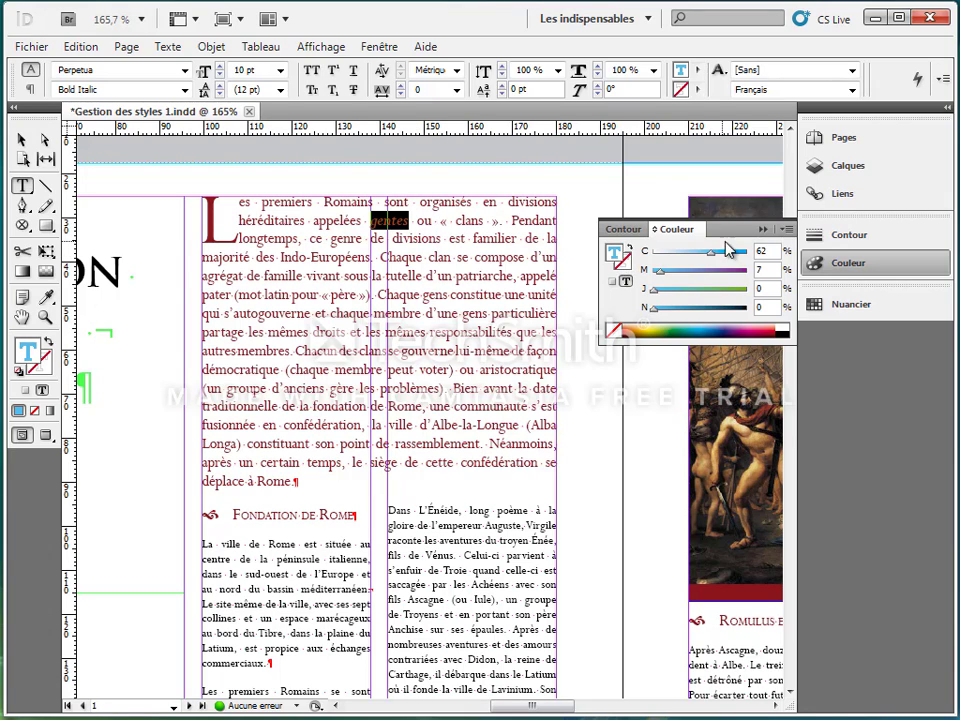
pyautogui.click(766, 230)
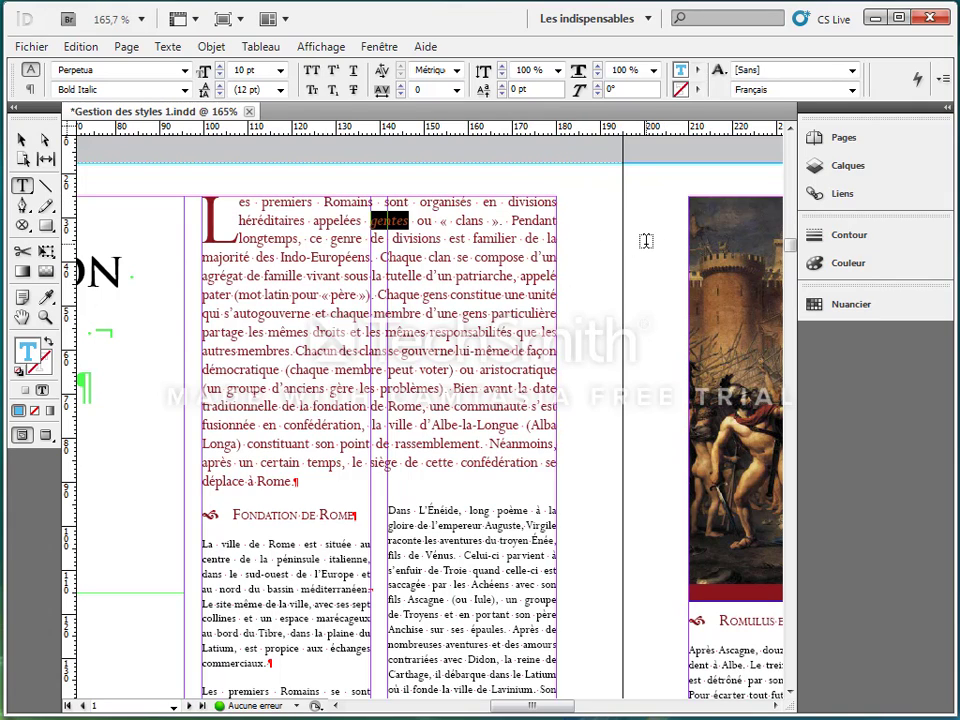
# Step: Switch to the Typographie workspace and float the character styles list over the page, with the character settings collapsed
pyautogui.click(647, 20)
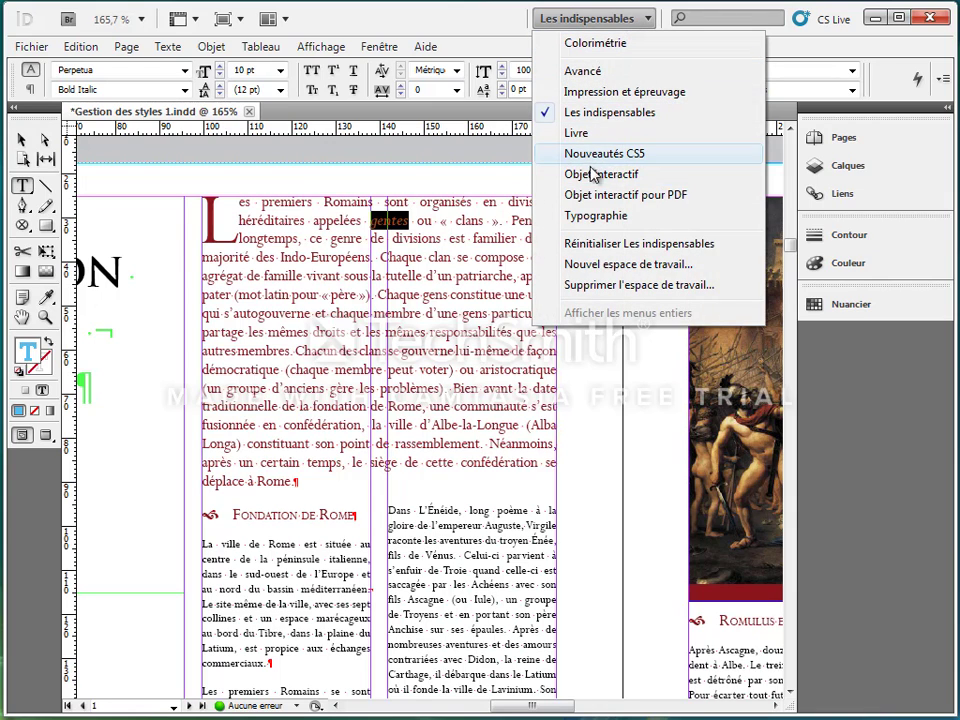
pyautogui.click(592, 216)
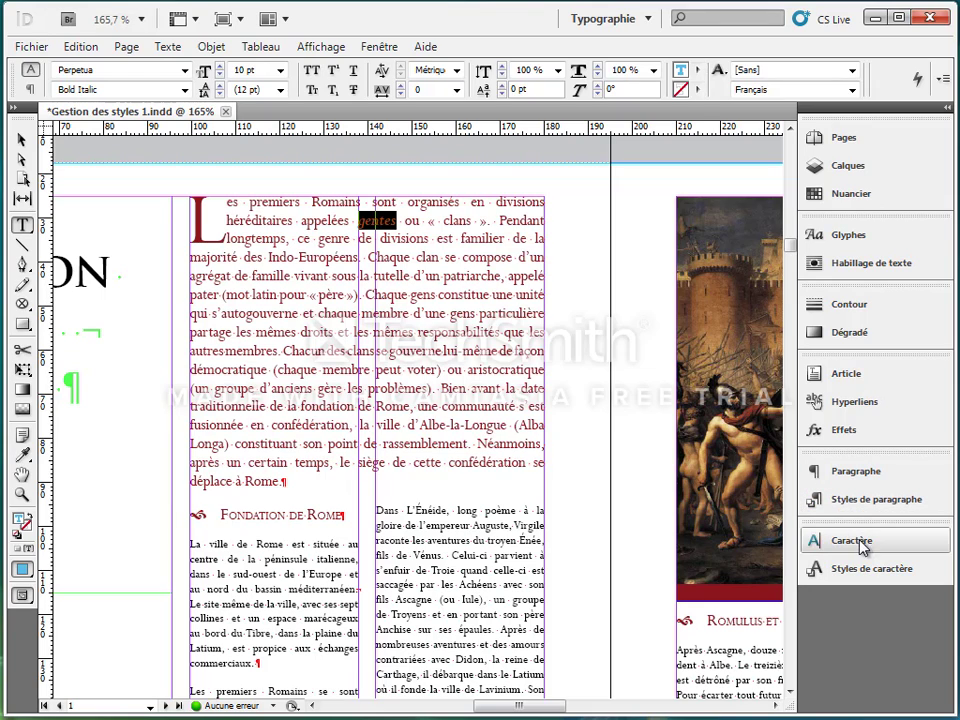
pyautogui.click(858, 578)
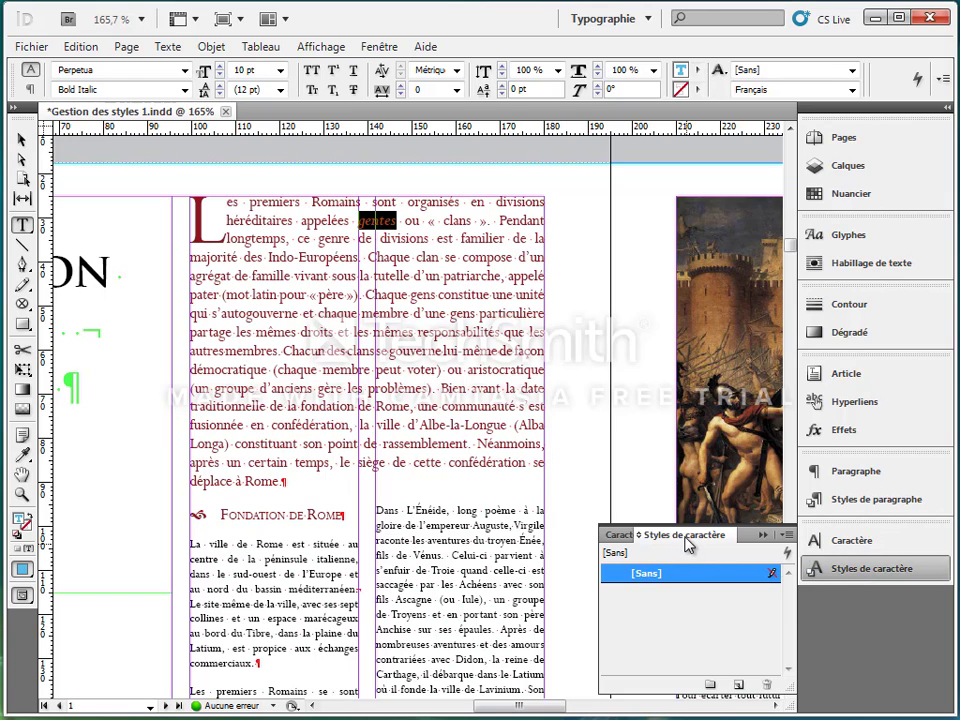
pyautogui.moveTo(686, 543); pyautogui.dragTo(547, 179)
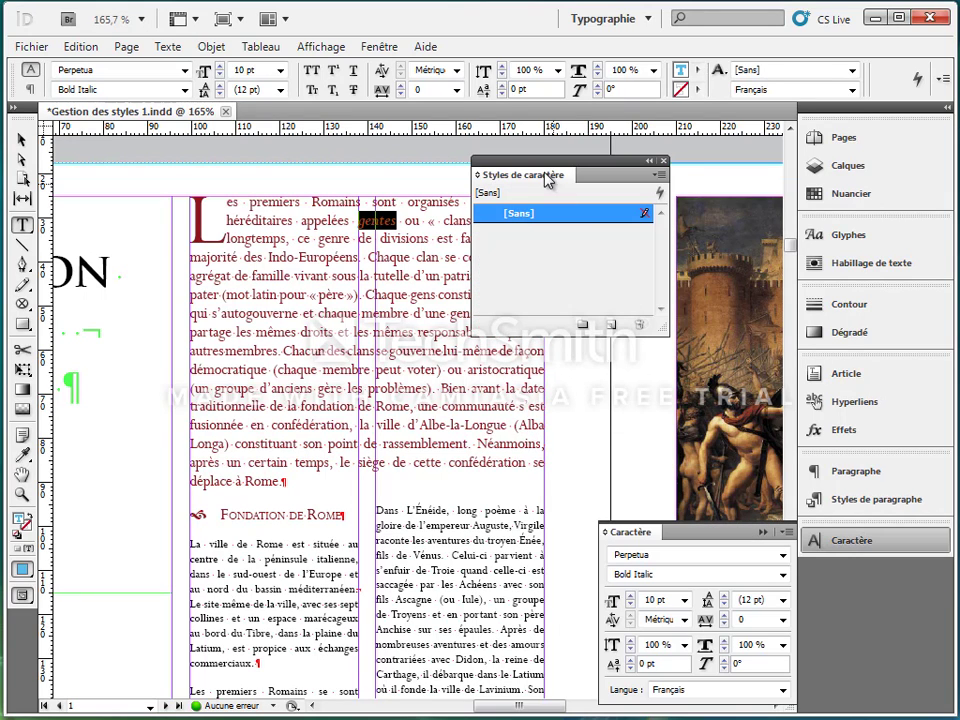
pyautogui.click(785, 533)
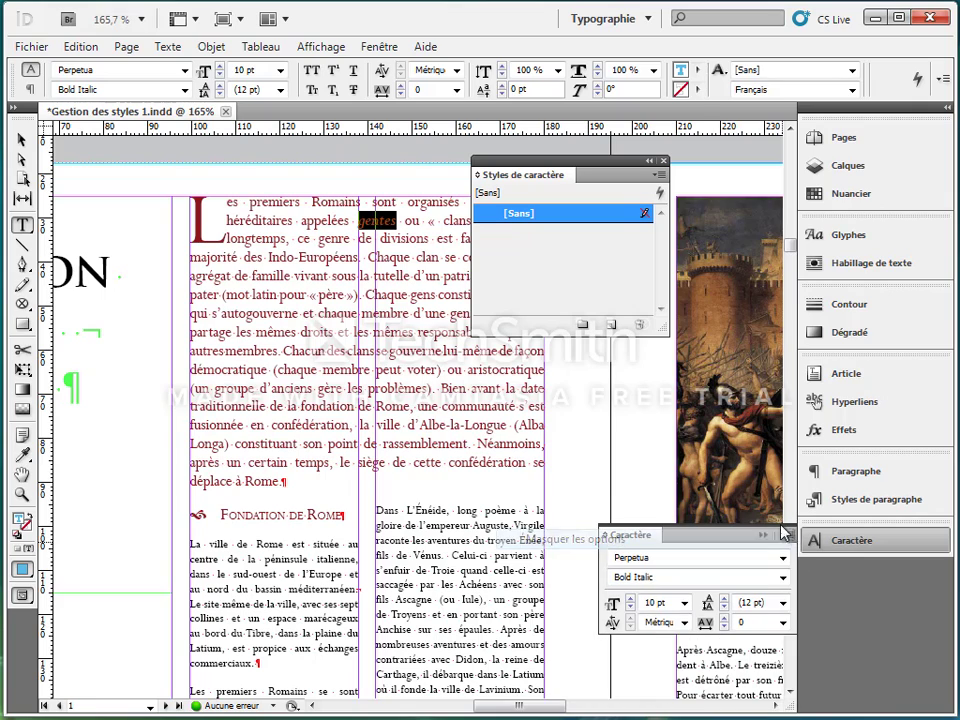
pyautogui.click(764, 537)
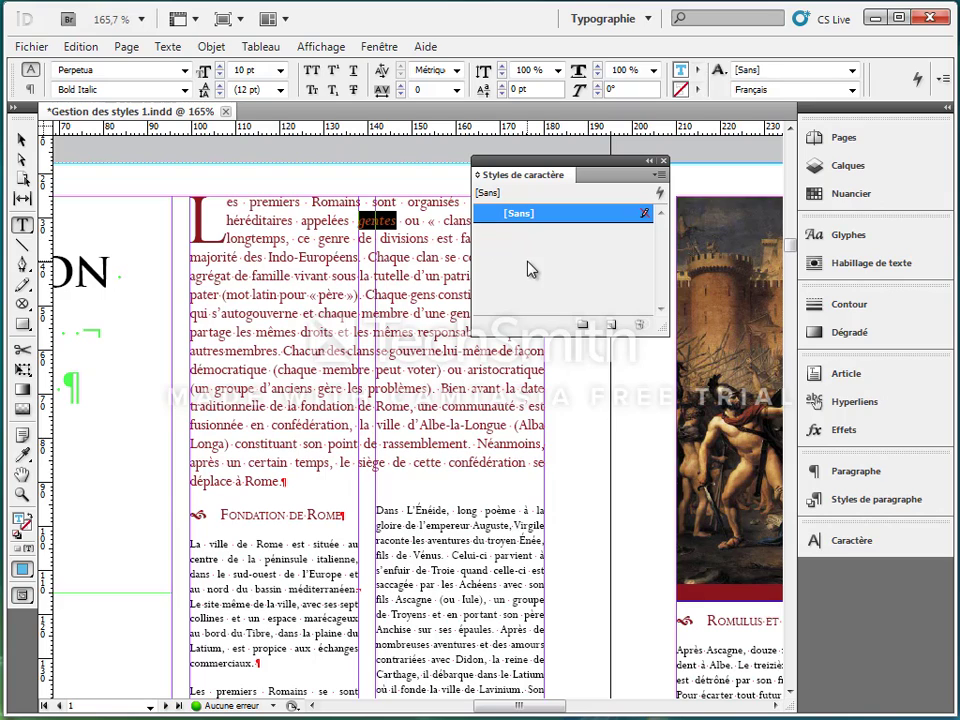
# Step: Create a character style group named "Mots clés"
pyautogui.click(658, 177)
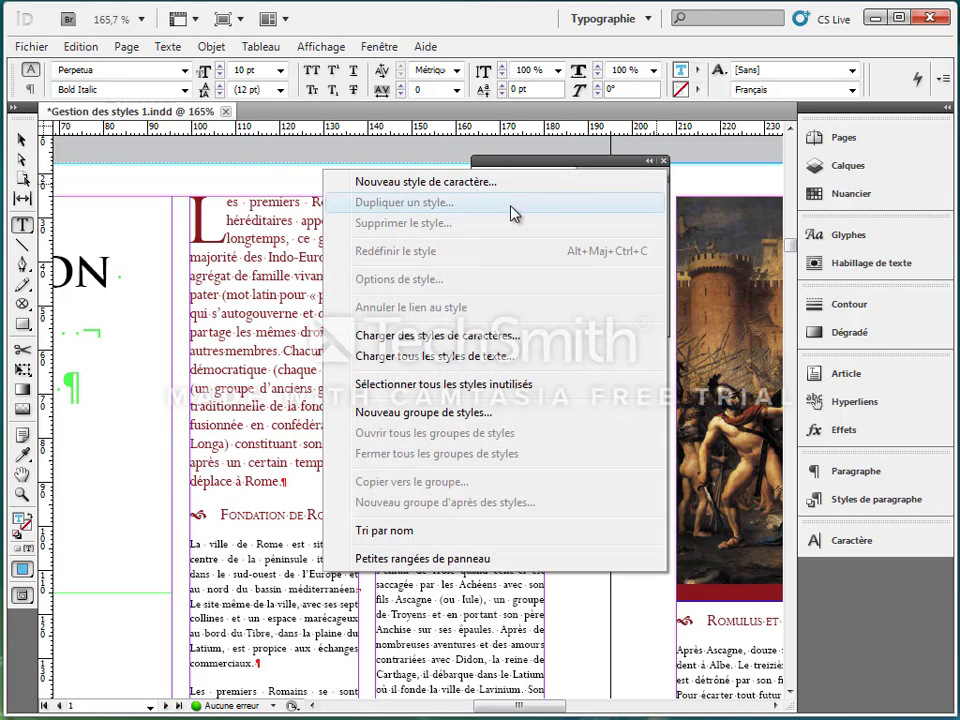
pyautogui.click(447, 420)
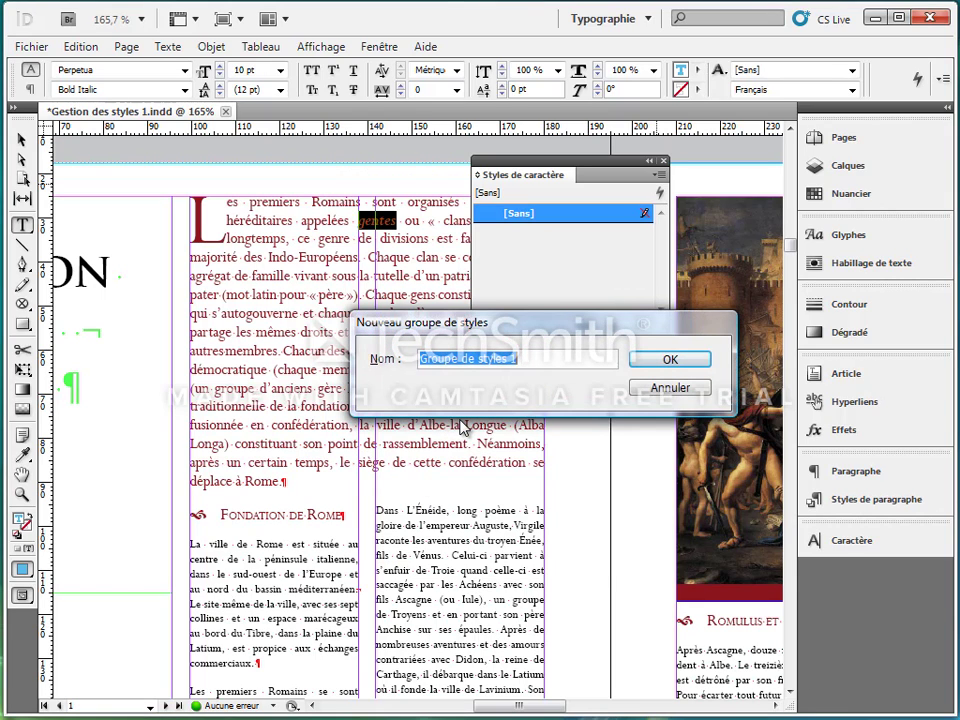
pyautogui.write('Mots clés')
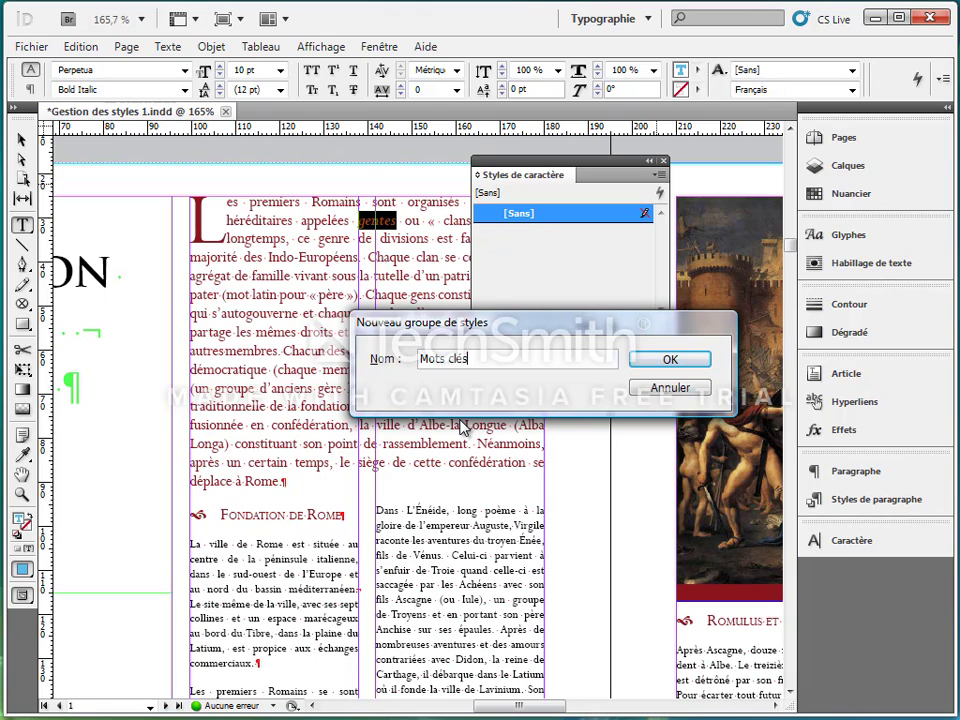
pyautogui.press('Return')
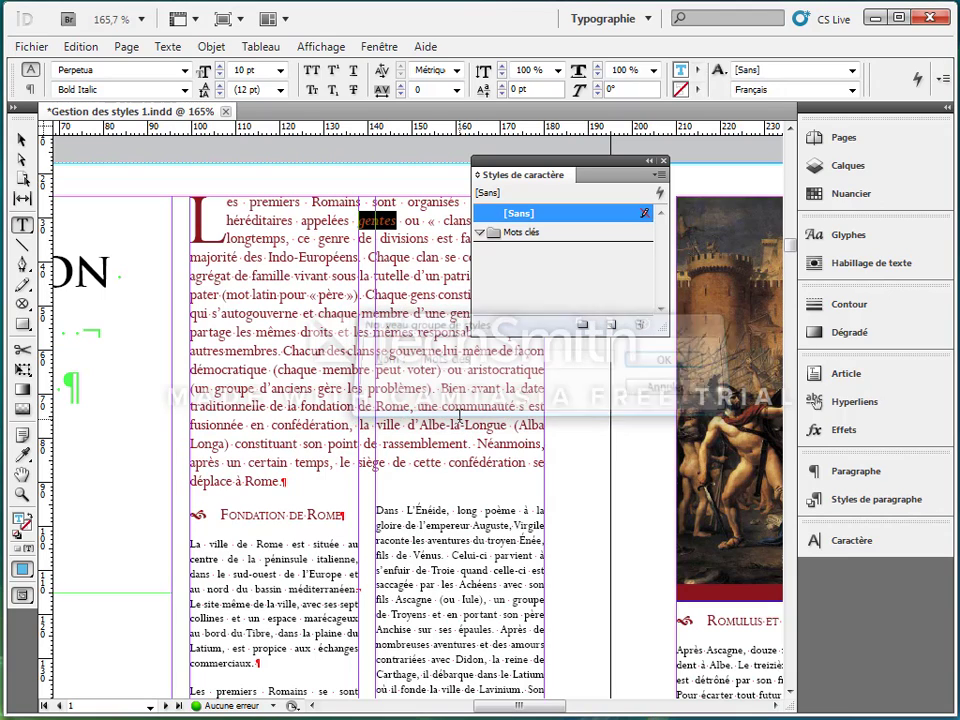
# Step: Start a new character style in the "Mots clés" group from the formatted word and name it "termes latins"
pyautogui.click(510, 238)
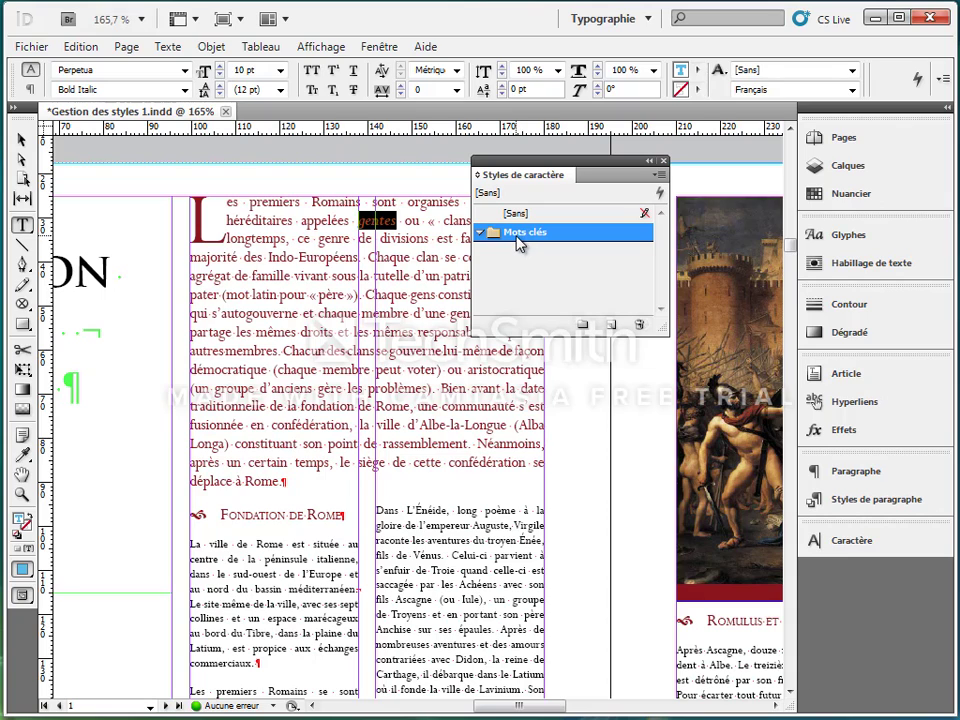
pyautogui.click(657, 176)
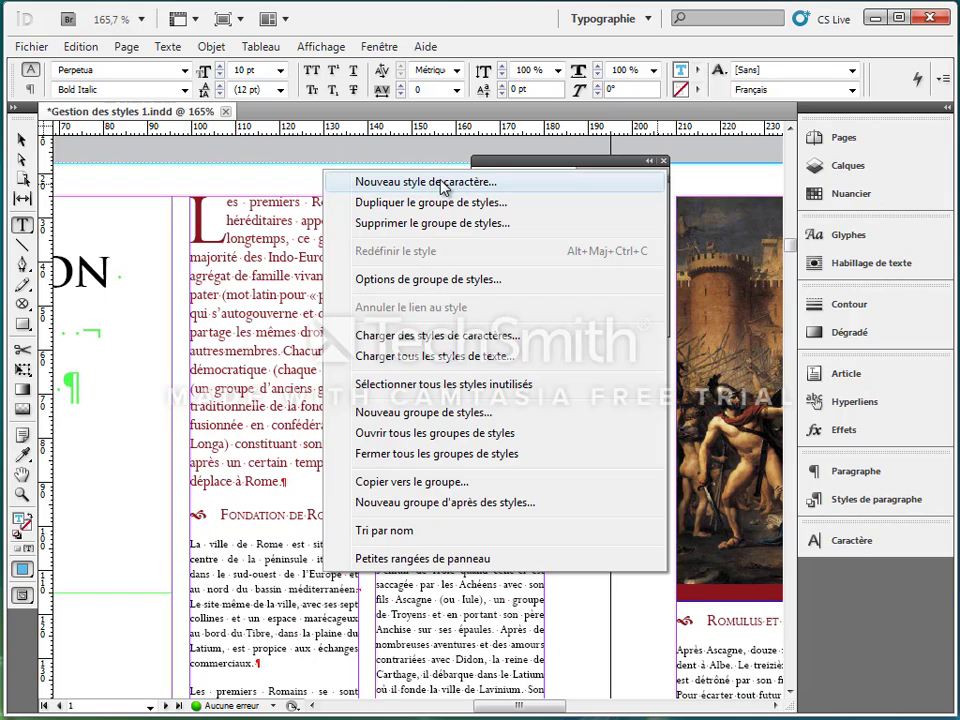
pyautogui.click(506, 165)
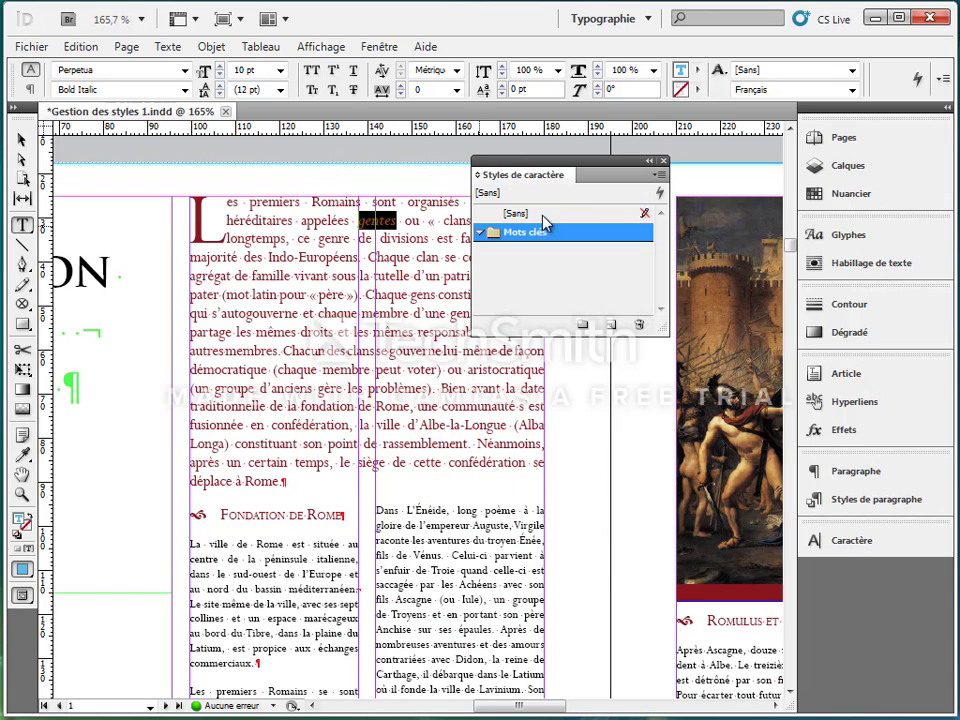
pyautogui.click(659, 175)
pyautogui.click(549, 184)
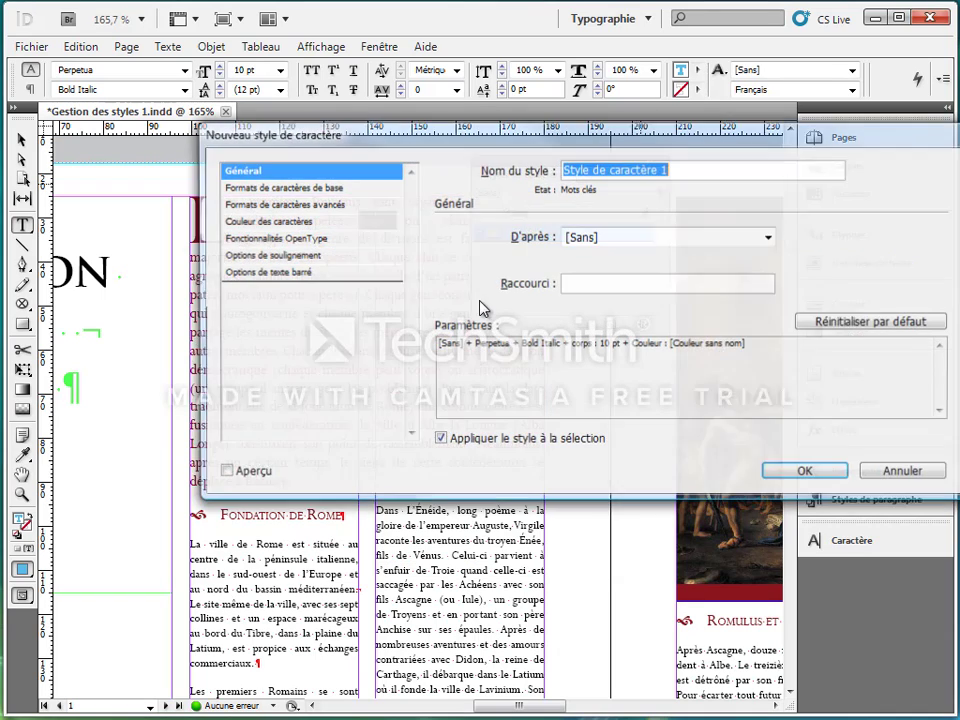
pyautogui.moveTo(549, 134); pyautogui.dragTo(448, 298)
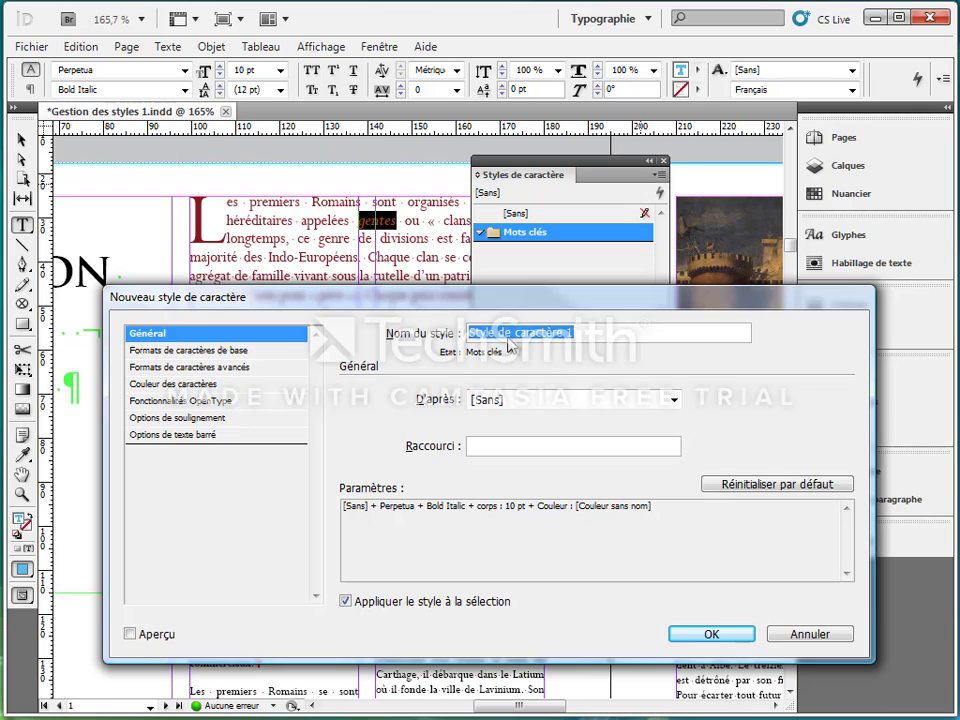
pyautogui.write('termes latins')
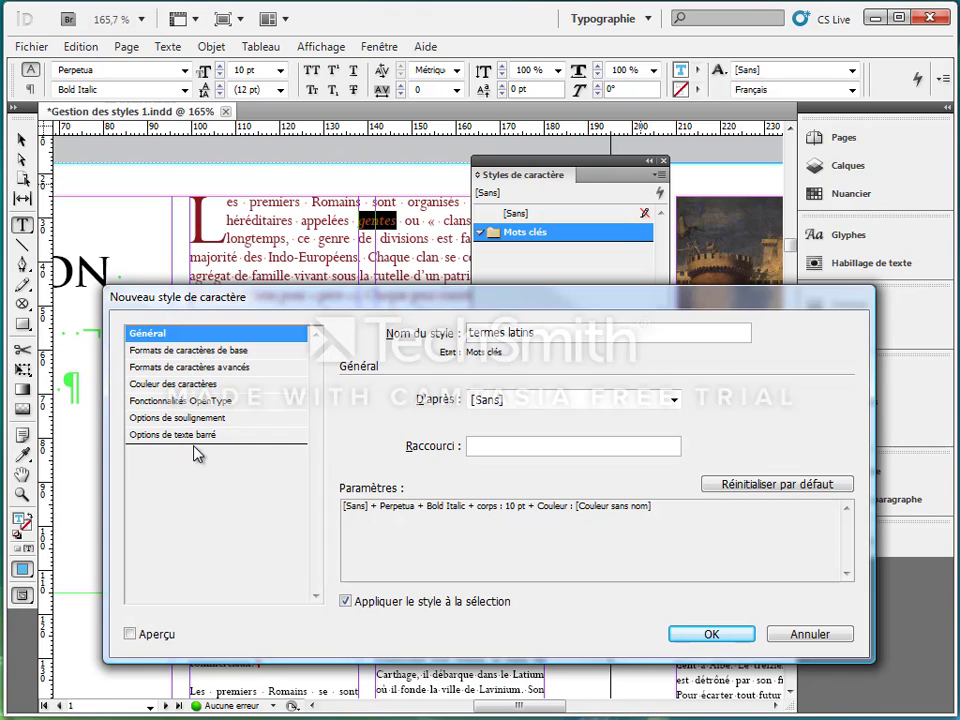
# Step: Review the new style's basic character formats and colour, and create it with the style applied to the selection
pyautogui.click(190, 350)
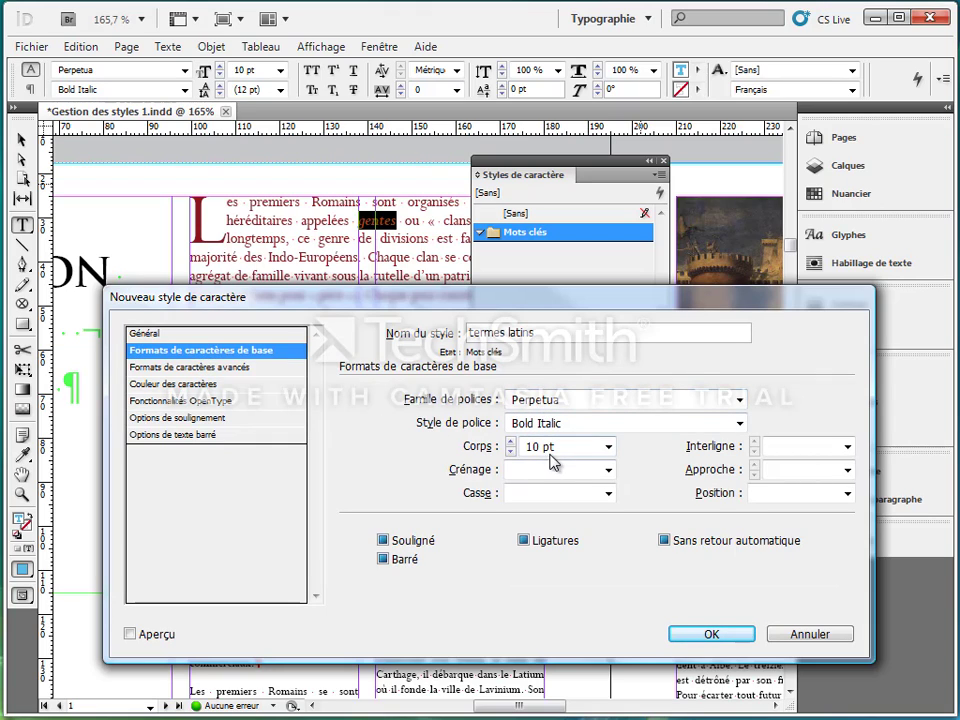
pyautogui.click(180, 386)
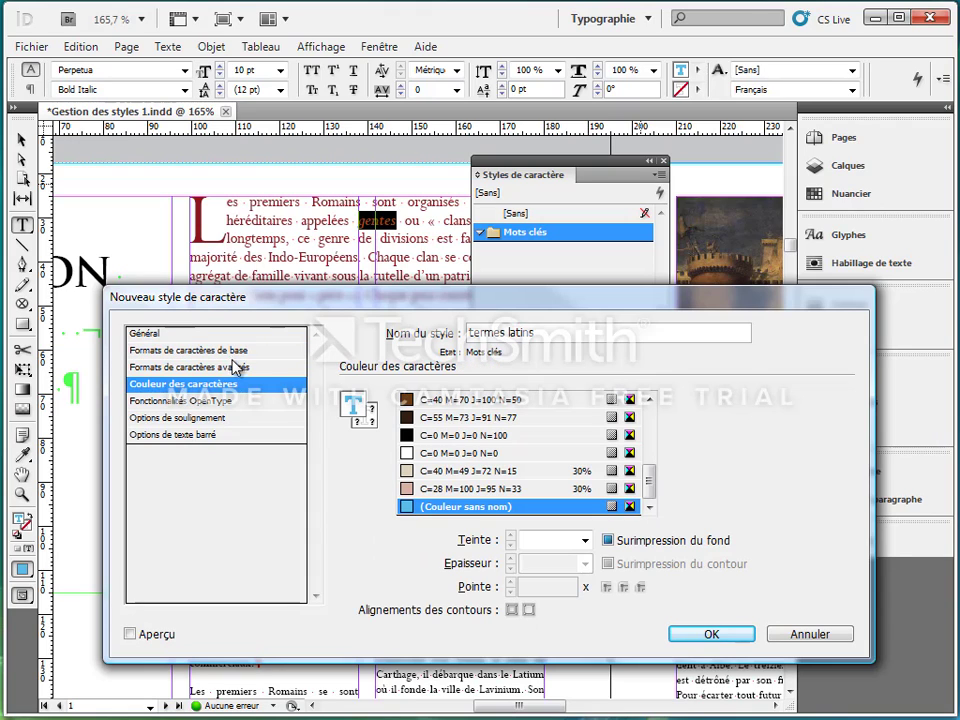
pyautogui.click(145, 333)
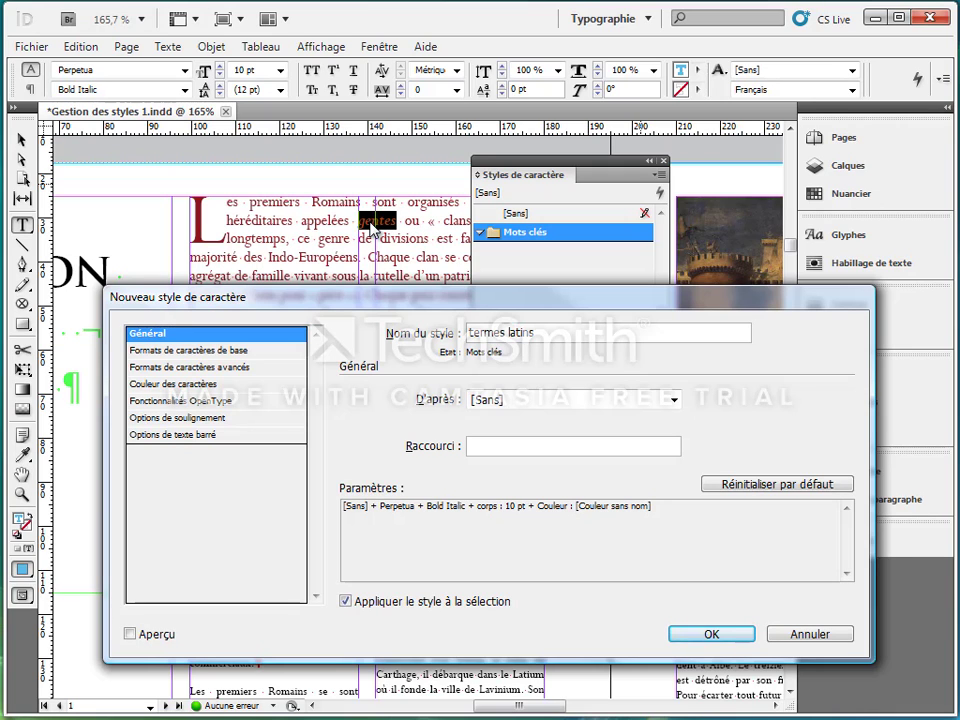
pyautogui.click(716, 636)
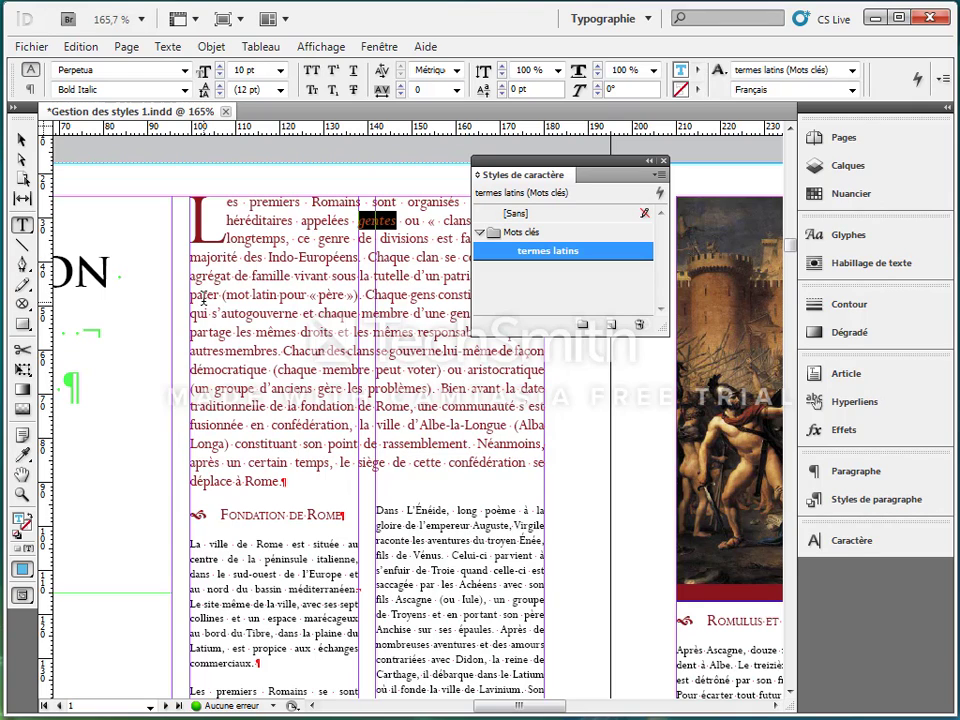
# Step: Apply the "termes latins" character style to the word "pater" in the introductory paragraph and deselect it
pyautogui.doubleClick(204, 295)
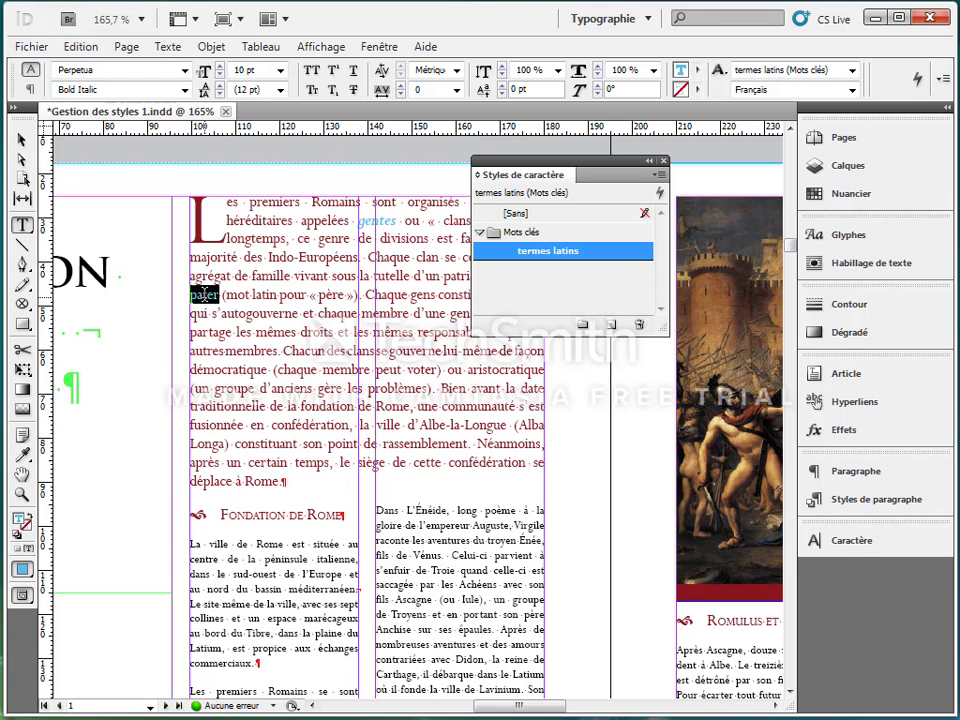
pyautogui.click(547, 251)
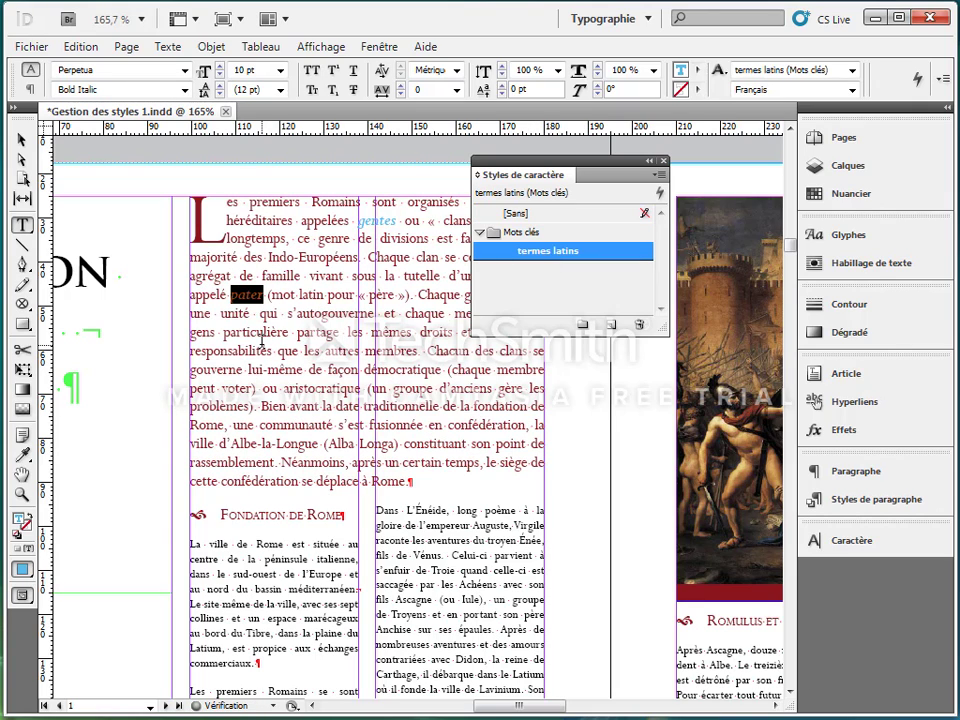
pyautogui.click(228, 295)
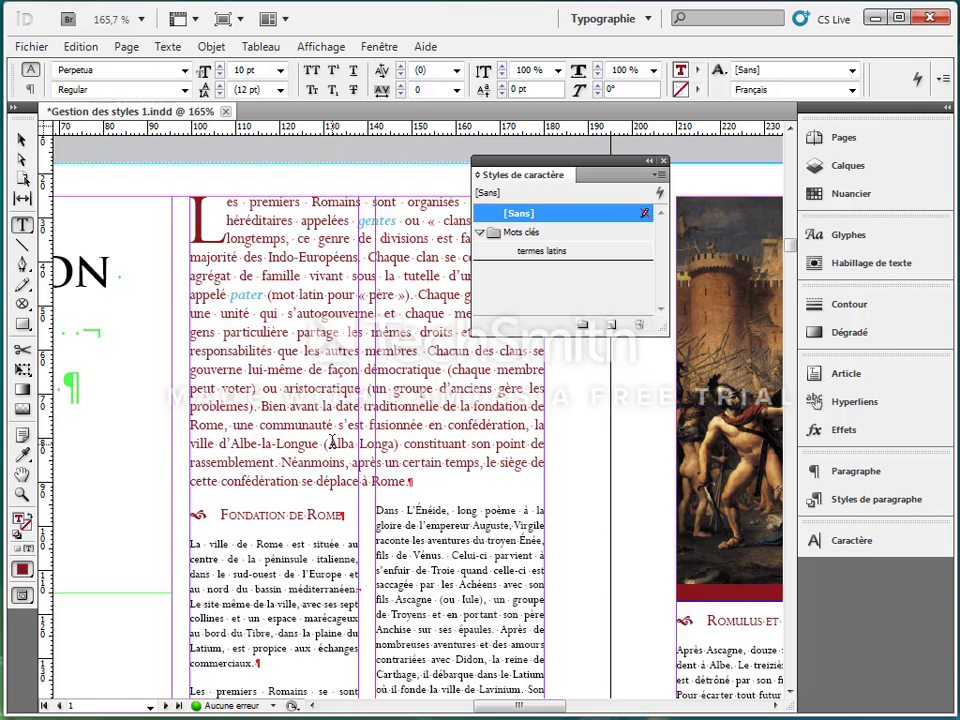
# Step: Apply the "termes latins" character style to "Alba Longa" in the introductory paragraph and deselect it
pyautogui.moveTo(329, 443); pyautogui.dragTo(395, 448)
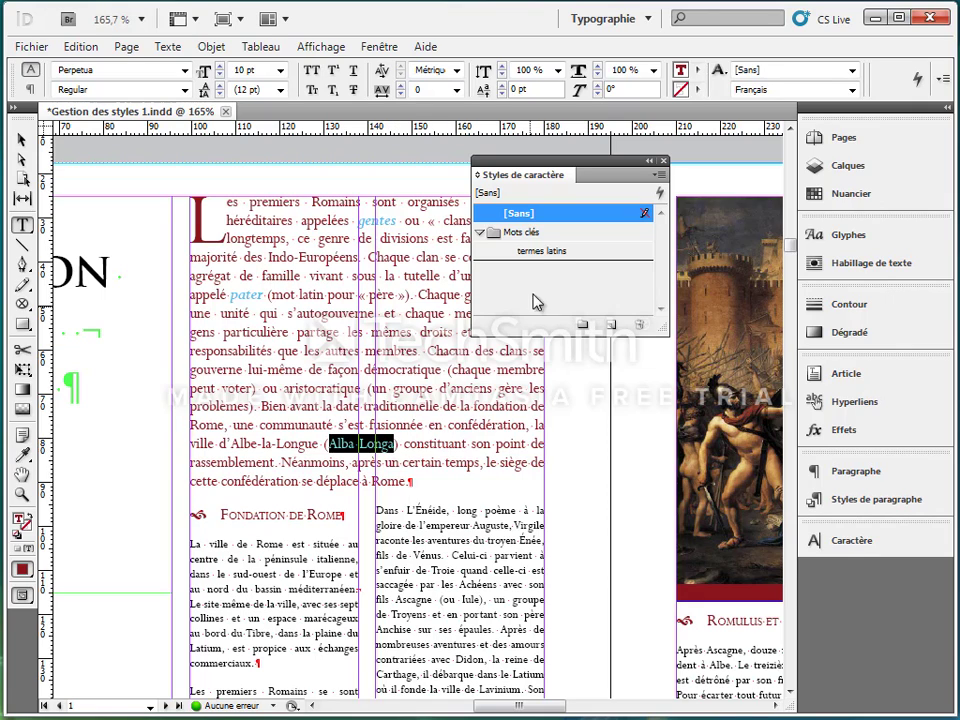
pyautogui.click(543, 251)
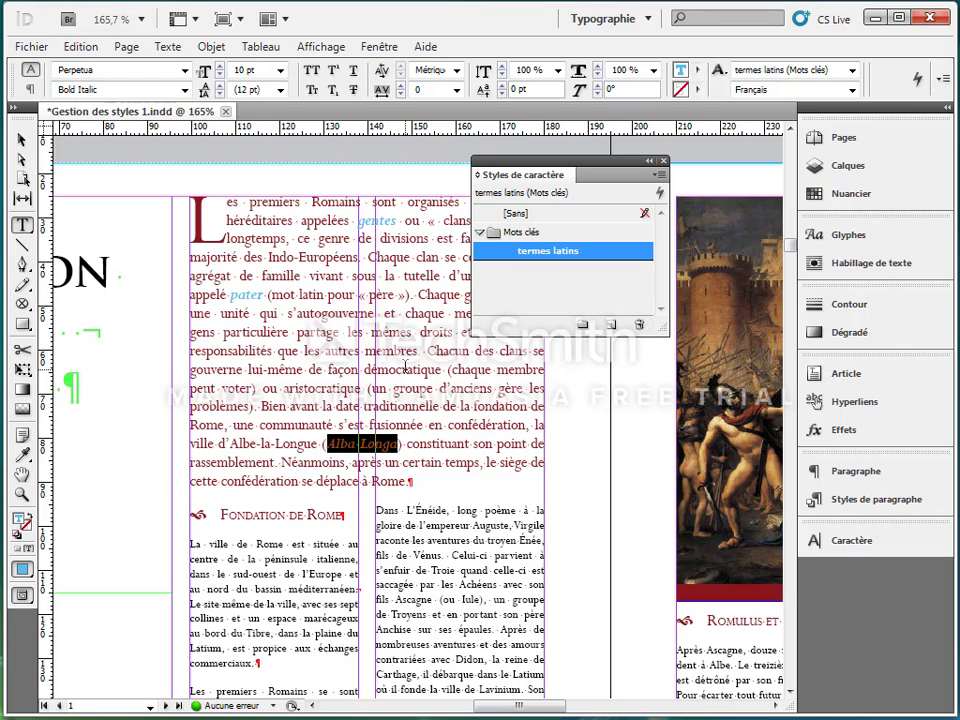
pyautogui.click(305, 276)
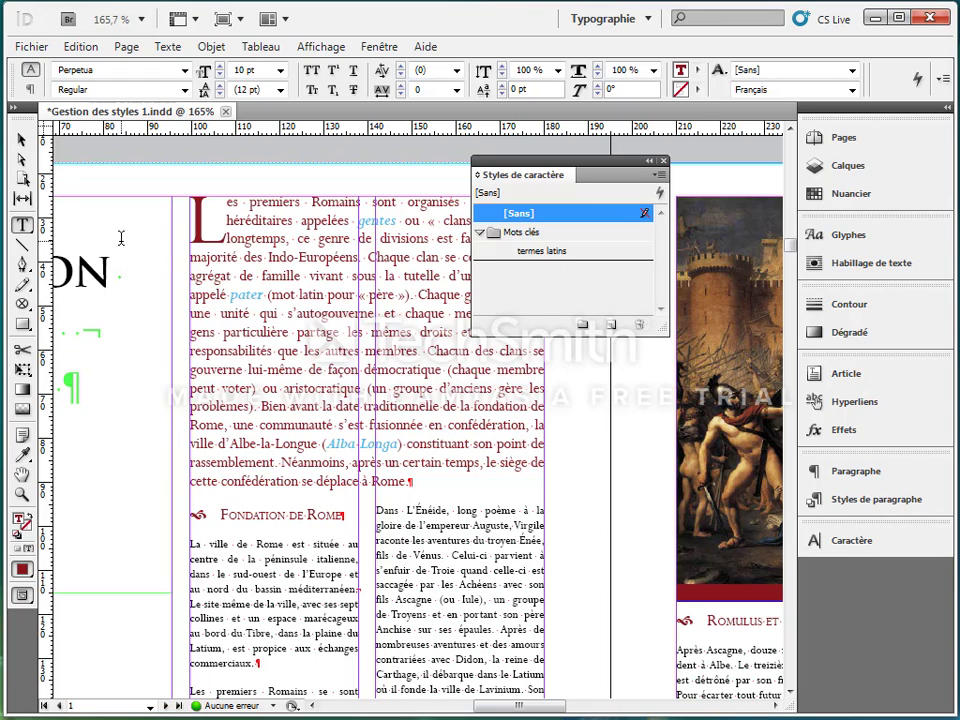
# Step: With nothing selected in the document, change the "termes latins" style's character colour to C=0 M=0 J=0 N=100 through its style options
pyautogui.click(21, 138)
pyautogui.click(129, 182)
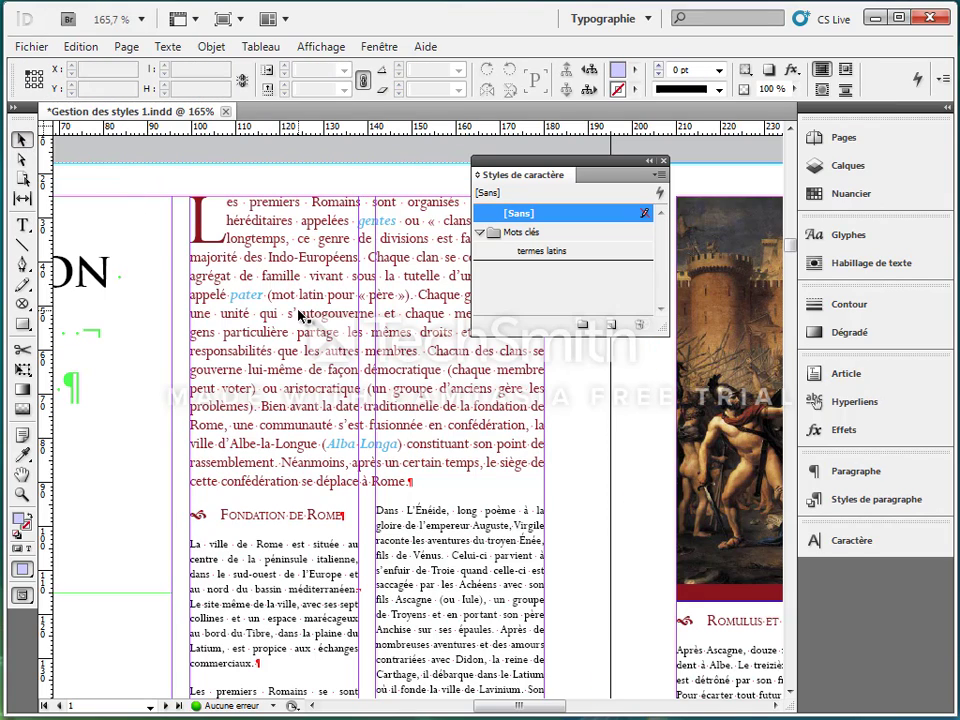
pyautogui.doubleClick(545, 258)
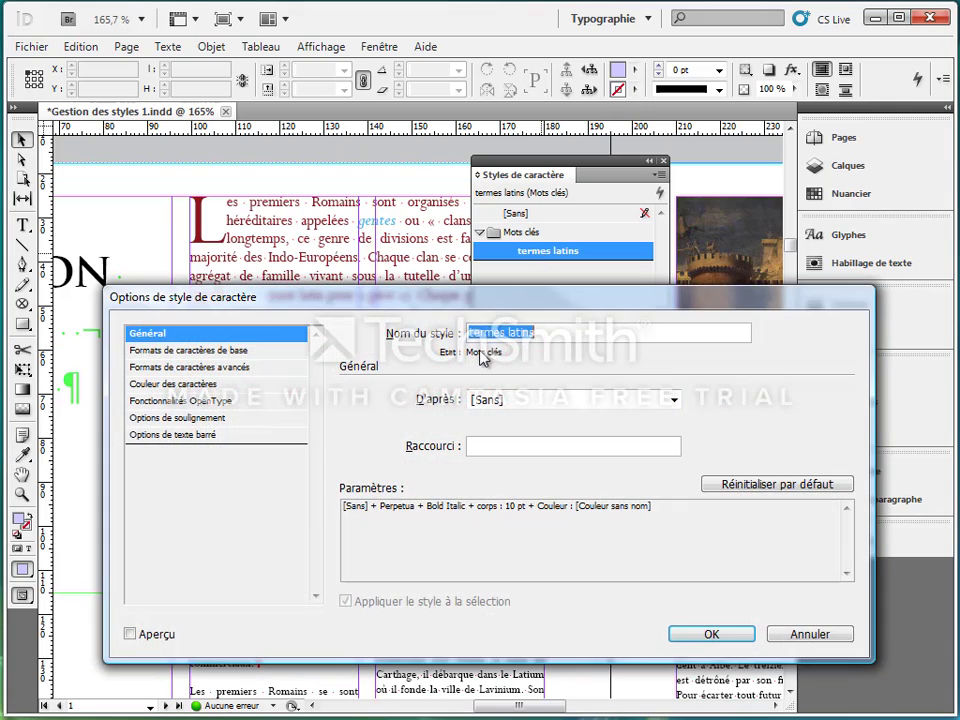
pyautogui.moveTo(493, 312); pyautogui.dragTo(518, 248)
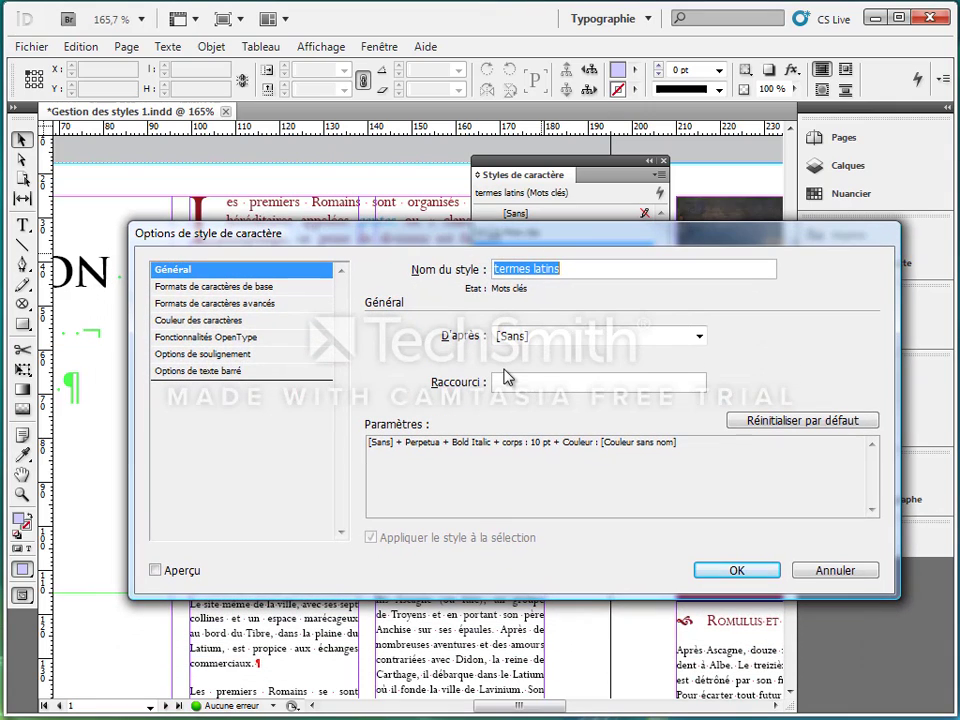
pyautogui.click(197, 321)
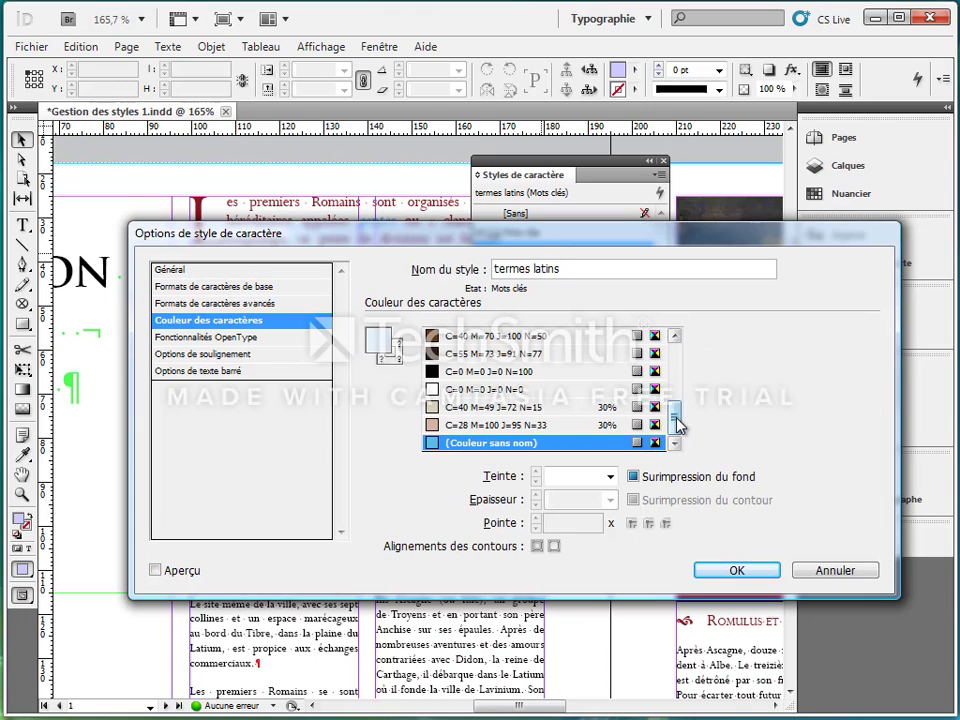
pyautogui.click(574, 371)
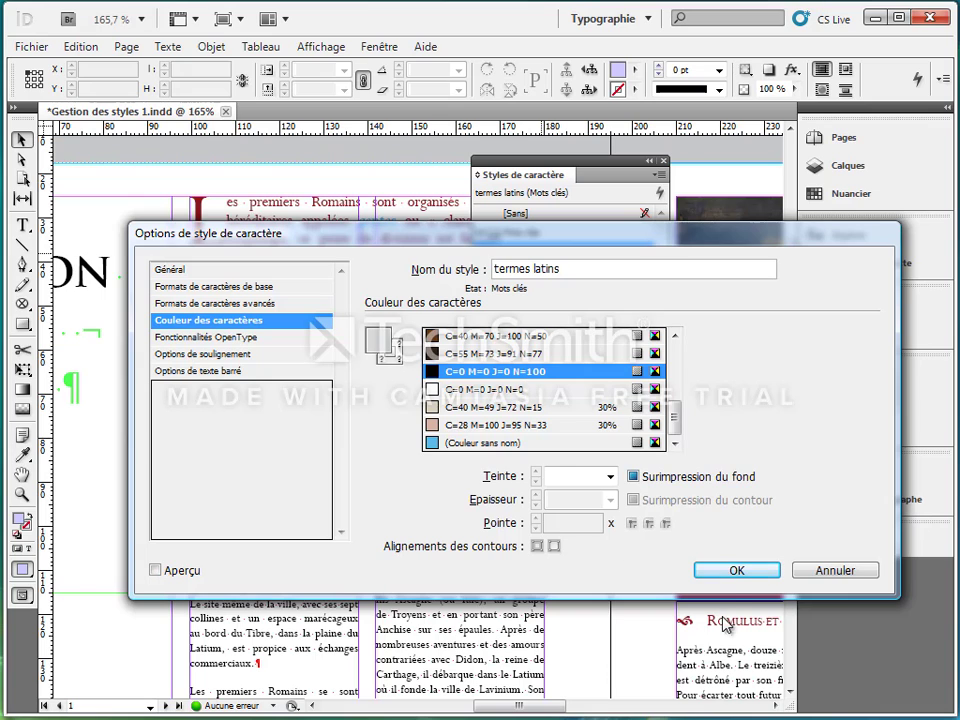
pyautogui.click(735, 571)
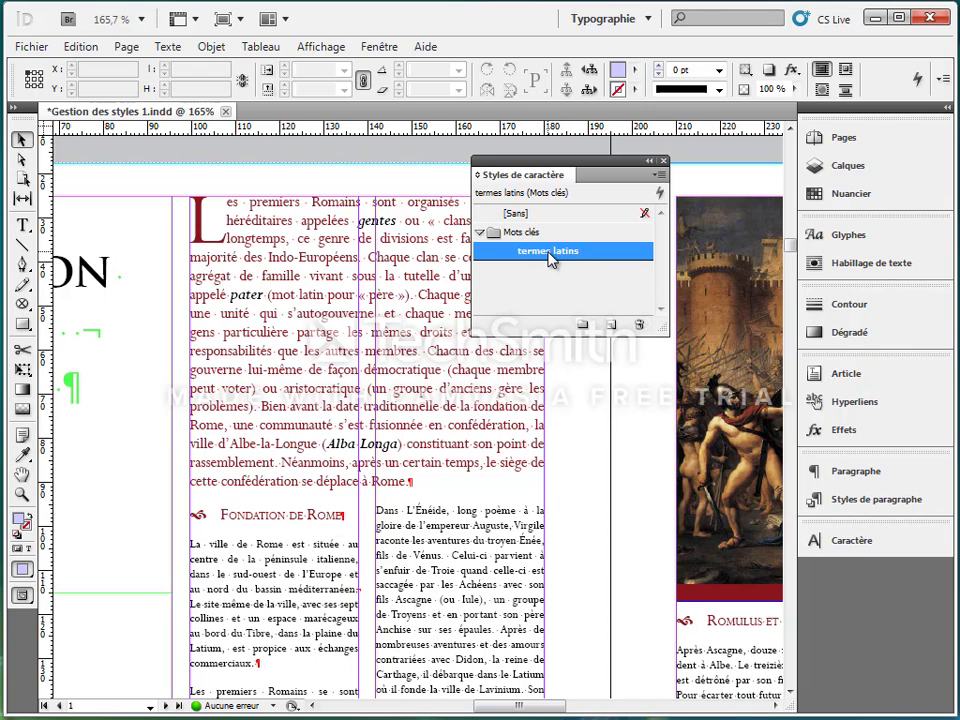
# Step: Undo the colour change made in the "termes latins" style options
pyautogui.click(80, 46)
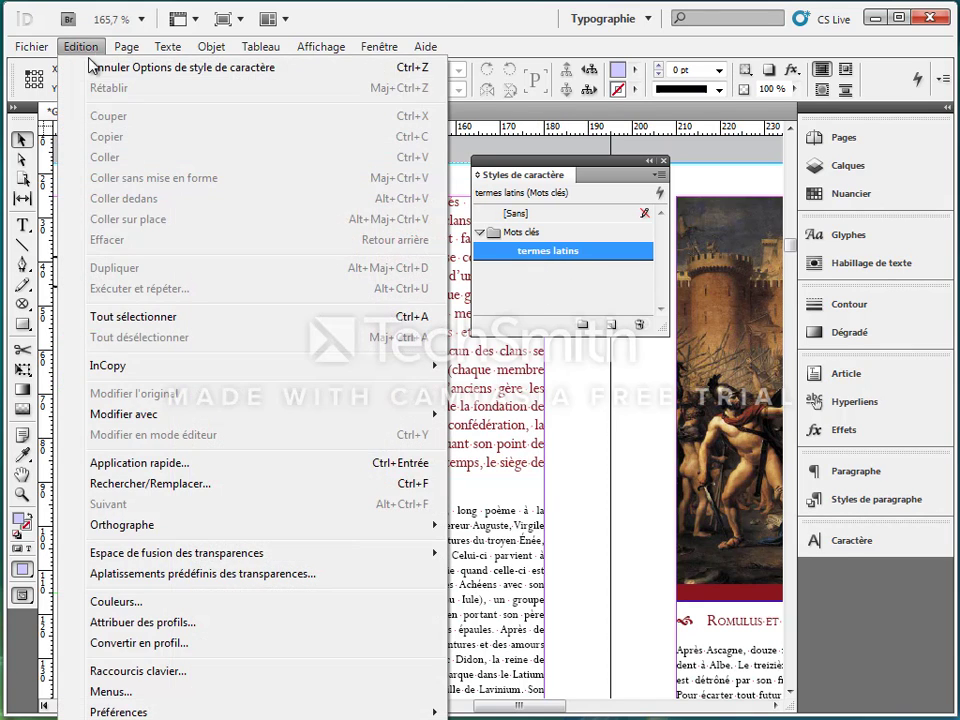
pyautogui.click(92, 67)
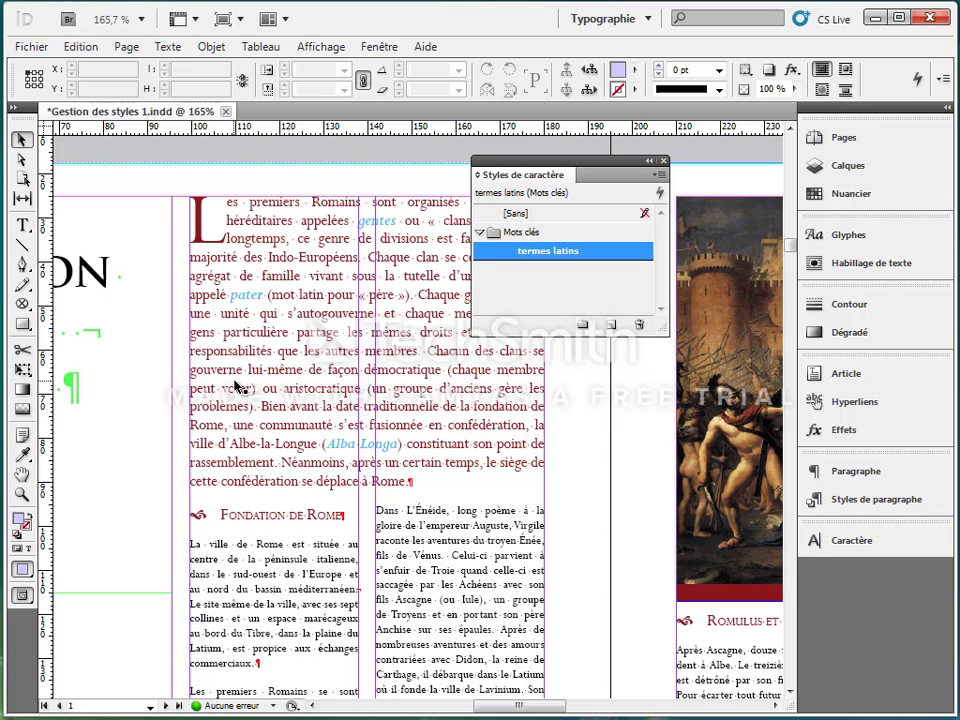
# Step: Recolour the word "gentes" in the introductory paragraph with the C=0 M=0 J=0 N=100 swatch, overriding its character style locally
pyautogui.click(21, 226)
pyautogui.doubleClick(372, 220)
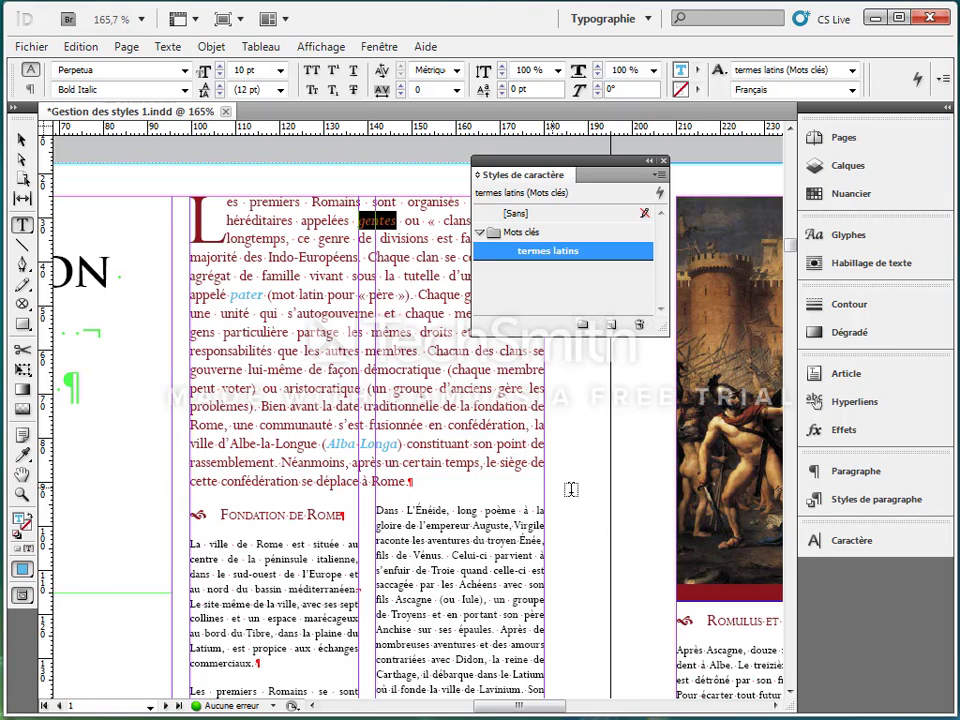
pyautogui.click(856, 204)
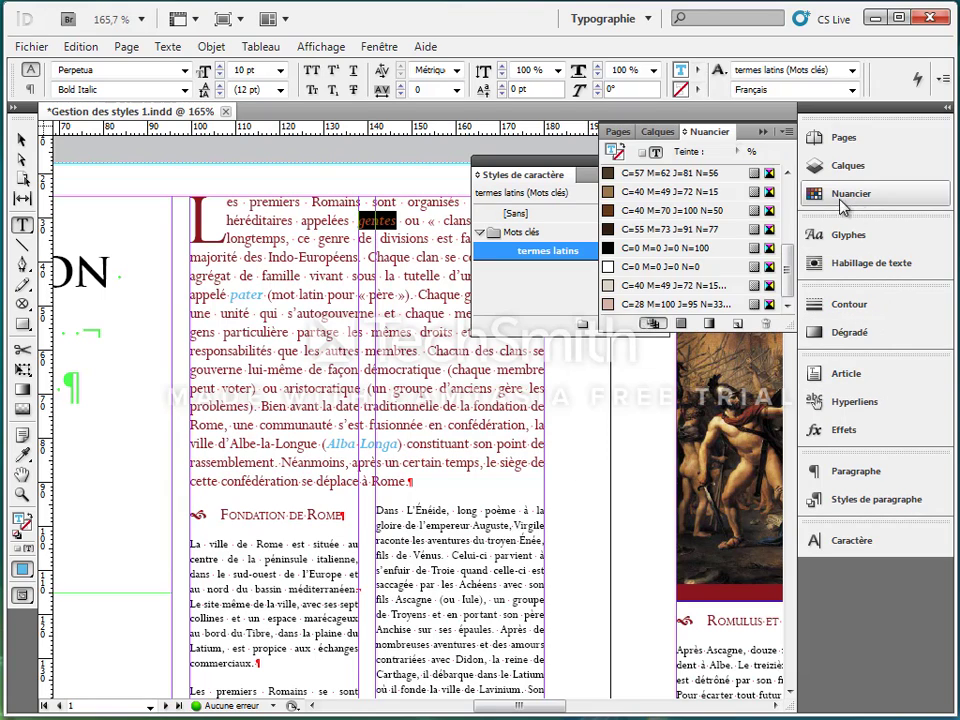
pyautogui.click(666, 249)
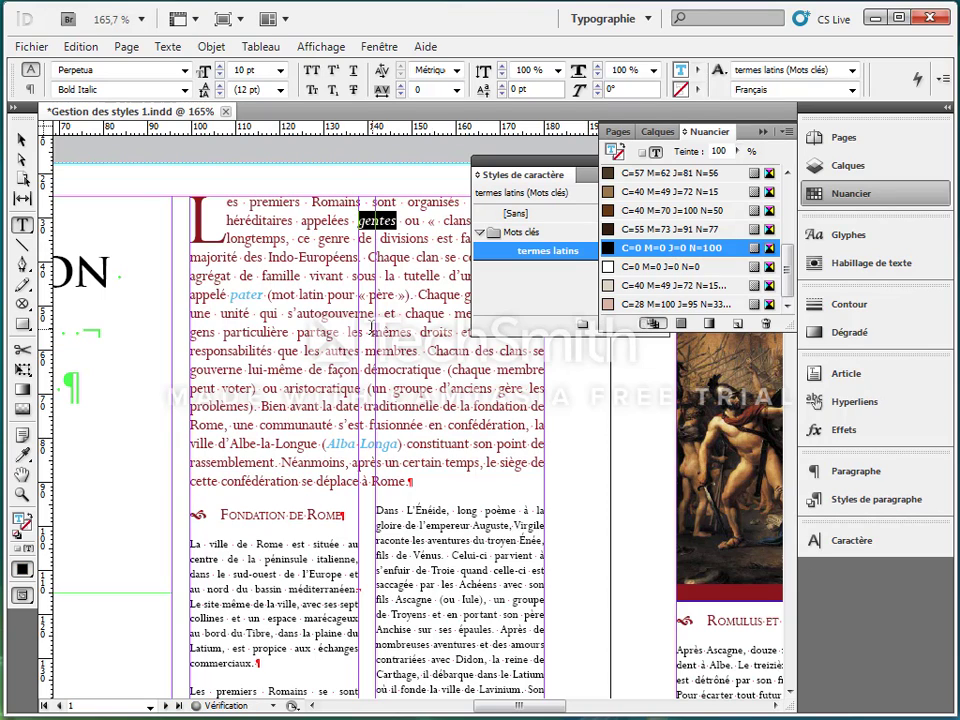
pyautogui.click(762, 131)
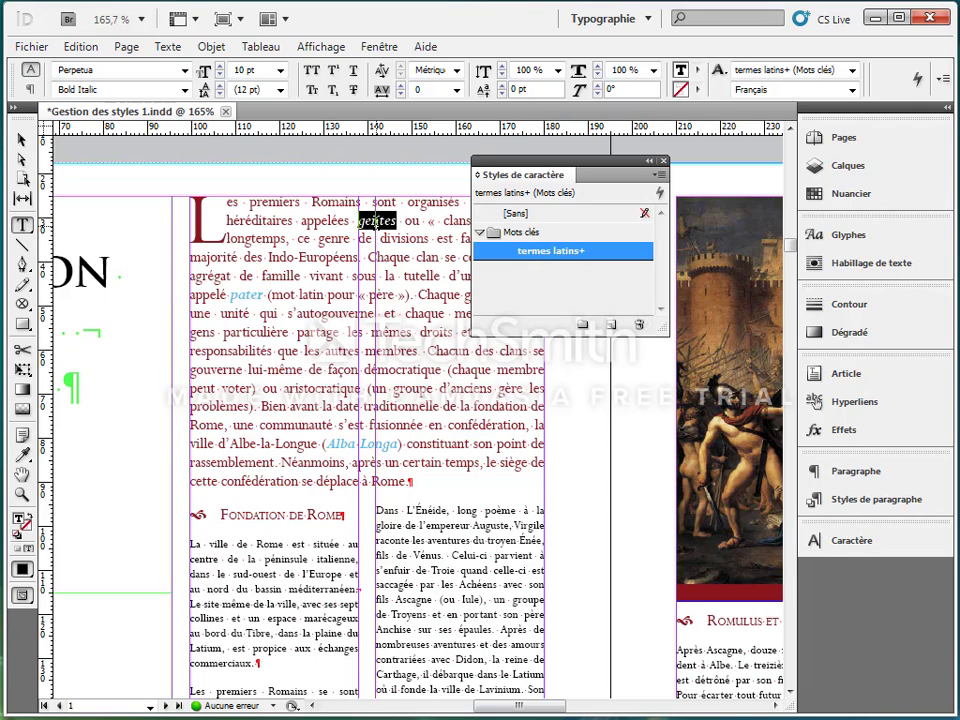
# Step: Redefine the "termes latins" character style from the modified formatting of "gentes" and deselect the word
pyautogui.rightClick(550, 259)
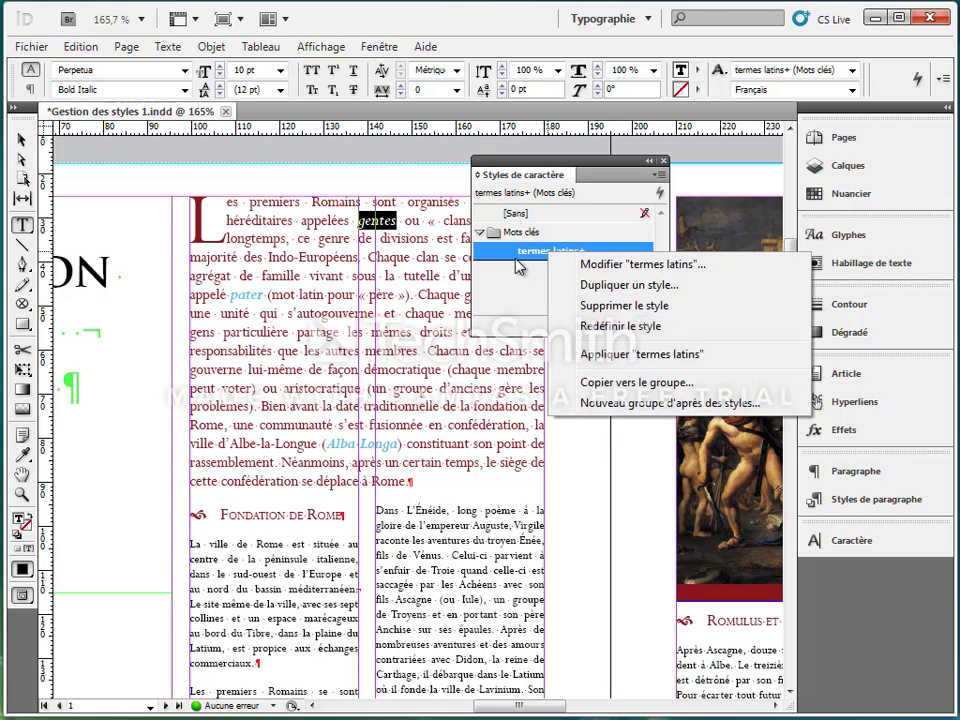
pyautogui.click(620, 328)
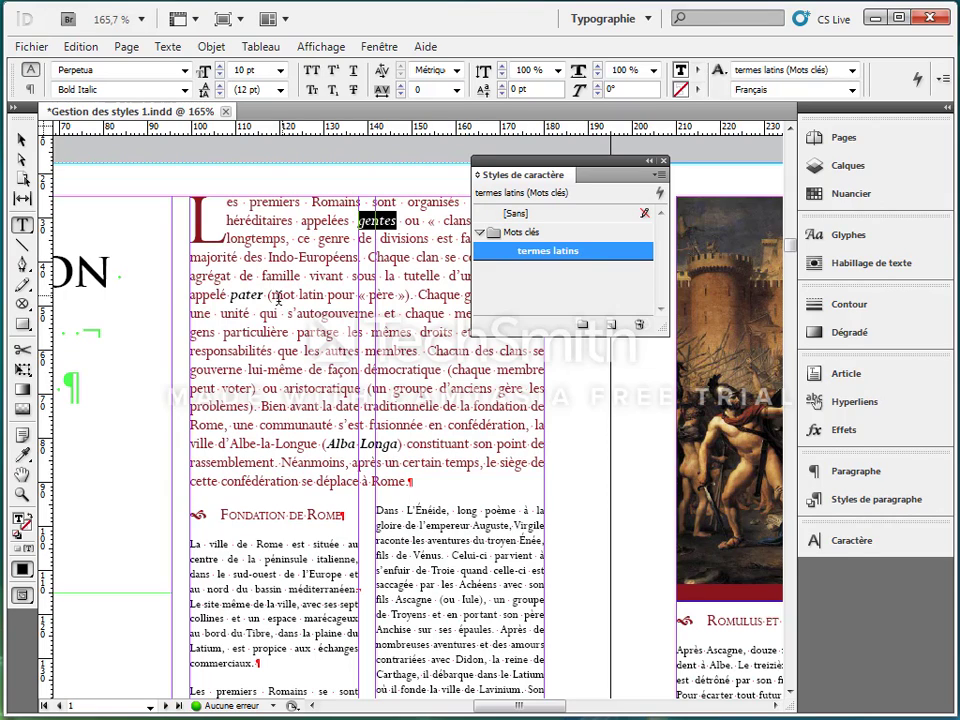
pyautogui.click(247, 294)
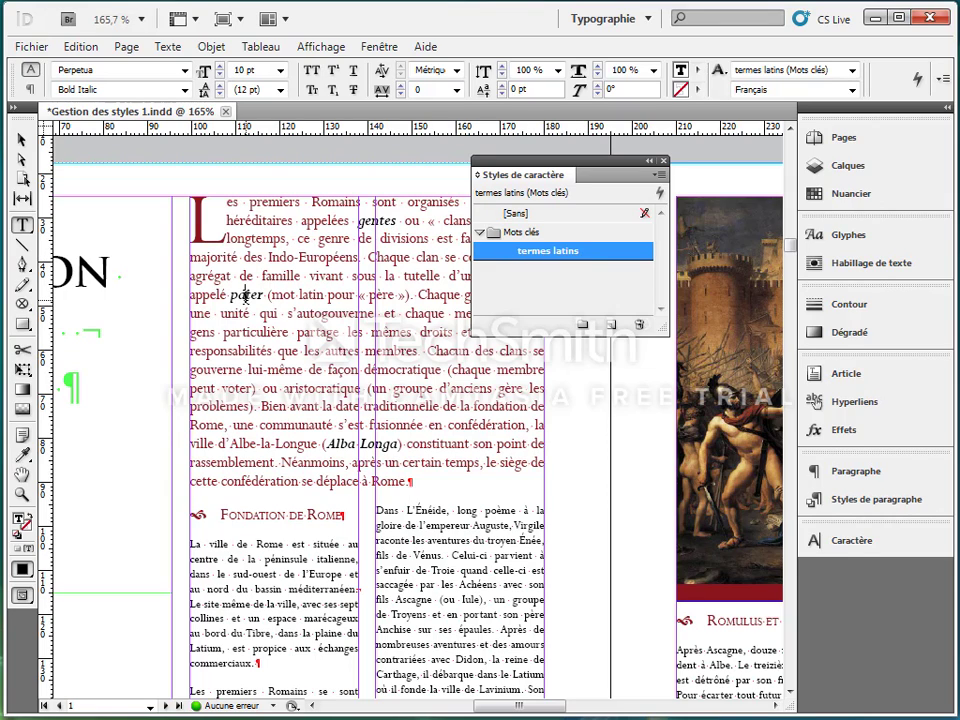